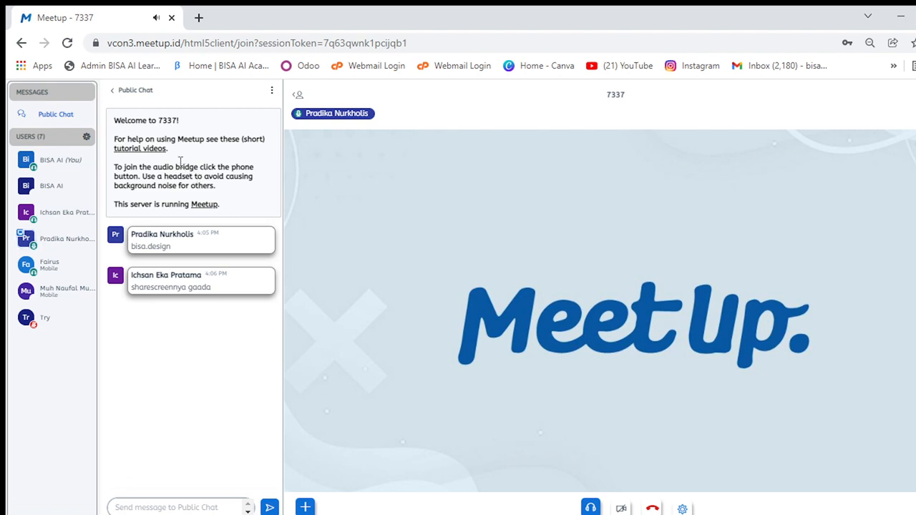
- Hide the public chat in the meeting room and switch the browser to full-screen view
click(115, 90)
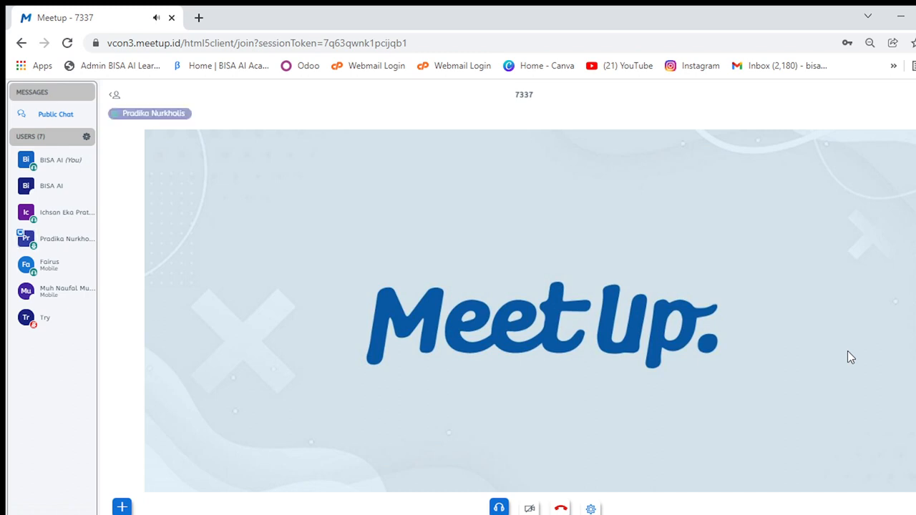
key(F11)
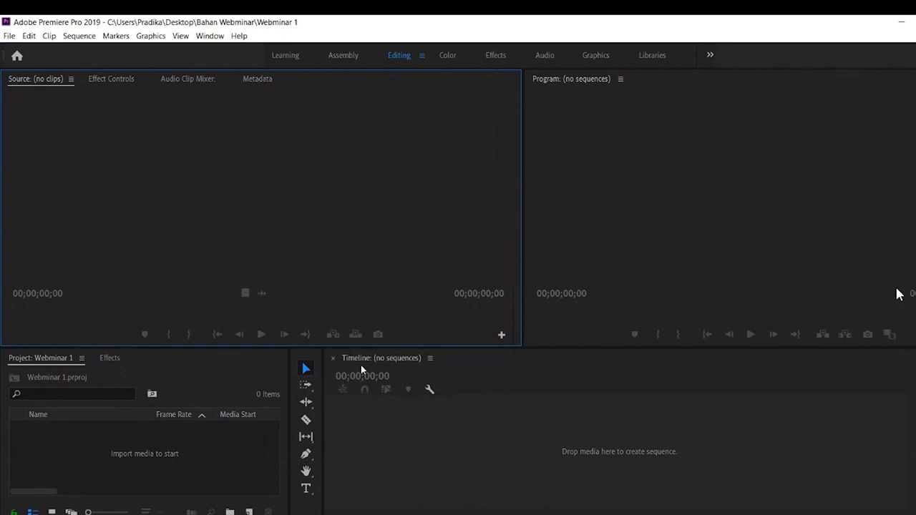
- Go through the Track Select, Ripple Edit, Razor, Slip, Pen and Hand tools, ending on the Selection tool
click(307, 387)
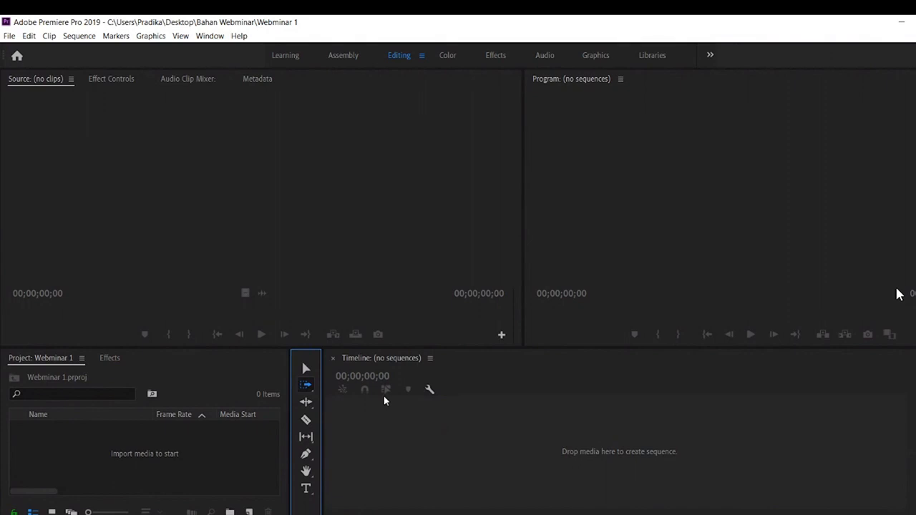
click(306, 403)
key(c)
click(307, 438)
click(305, 454)
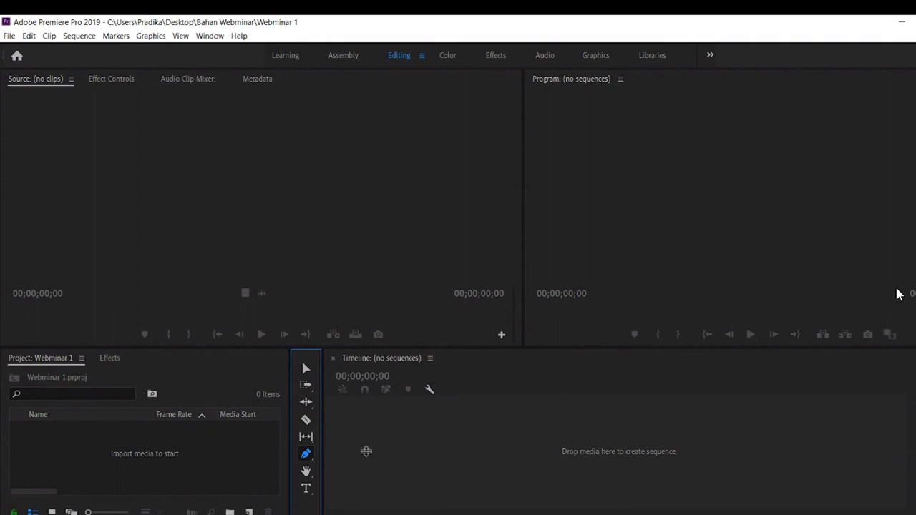
key(h)
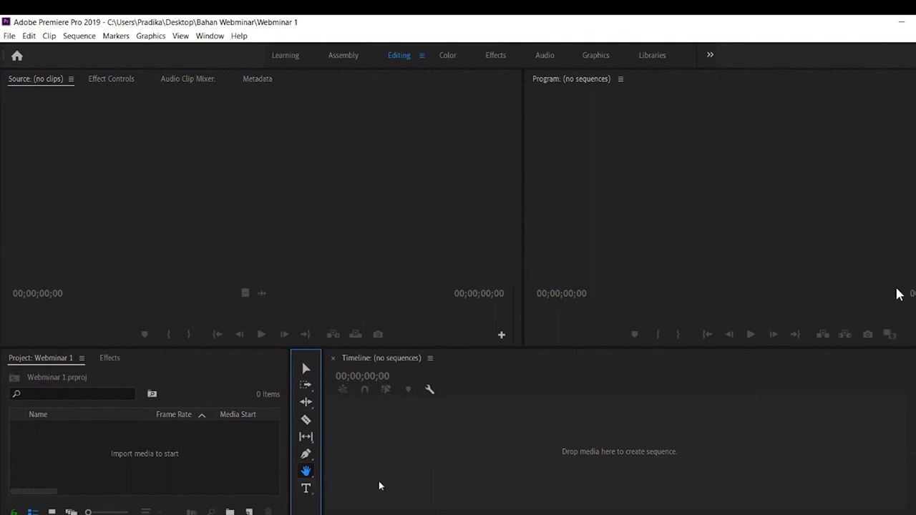
click(306, 369)
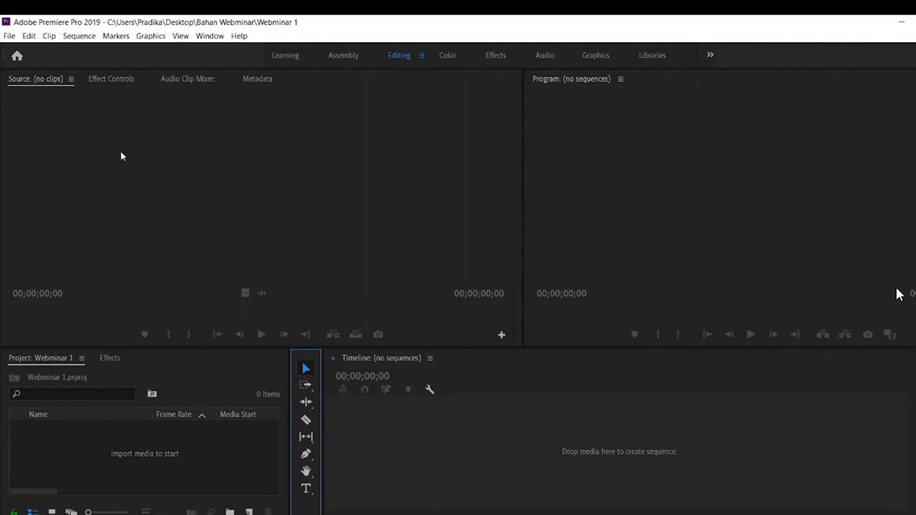
- Import the videos DSC_2187 and Sunrise from the Bahan Webminar folder into the project
click(8, 36)
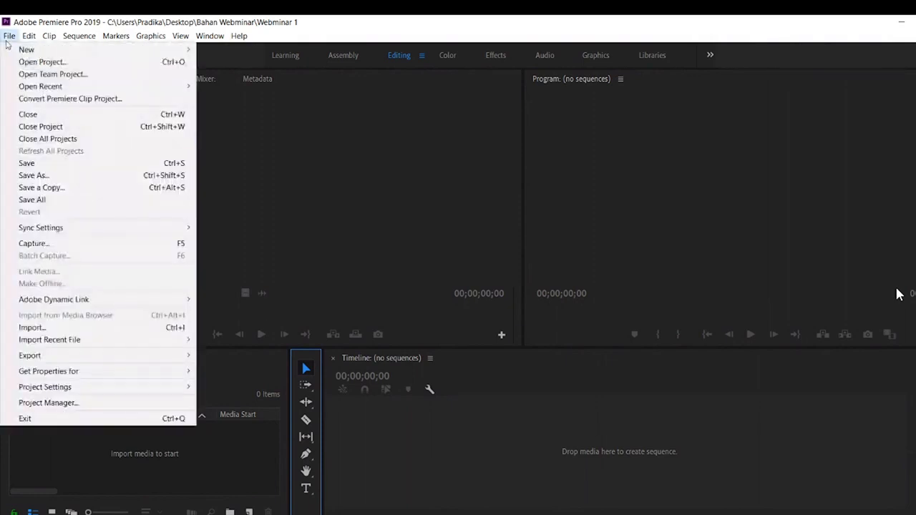
click(106, 332)
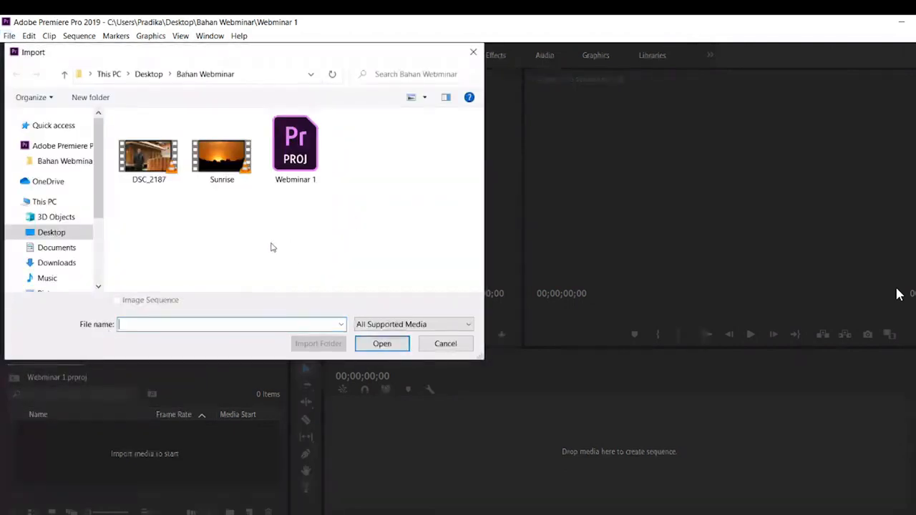
drag(147, 215, 224, 199)
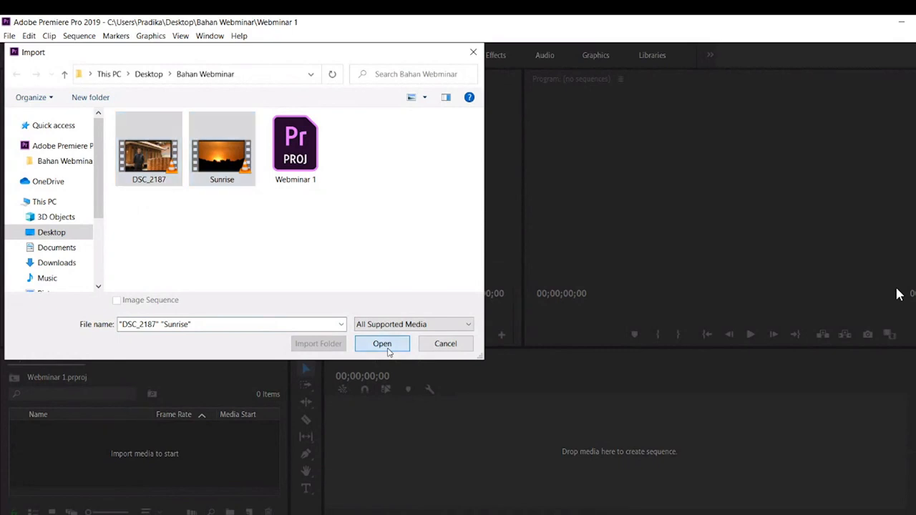
click(382, 344)
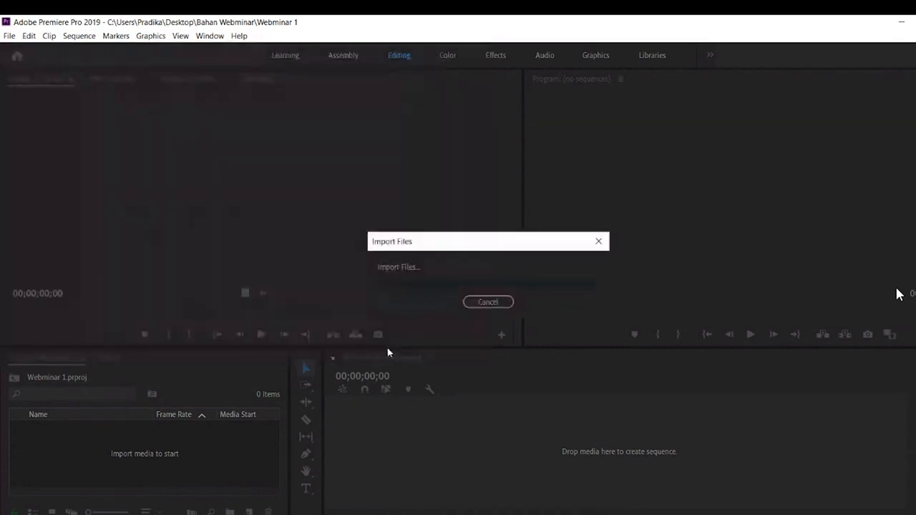
- Delete both imported video clips from the project
click(159, 462)
drag(88, 469, 94, 432)
key(Delete)
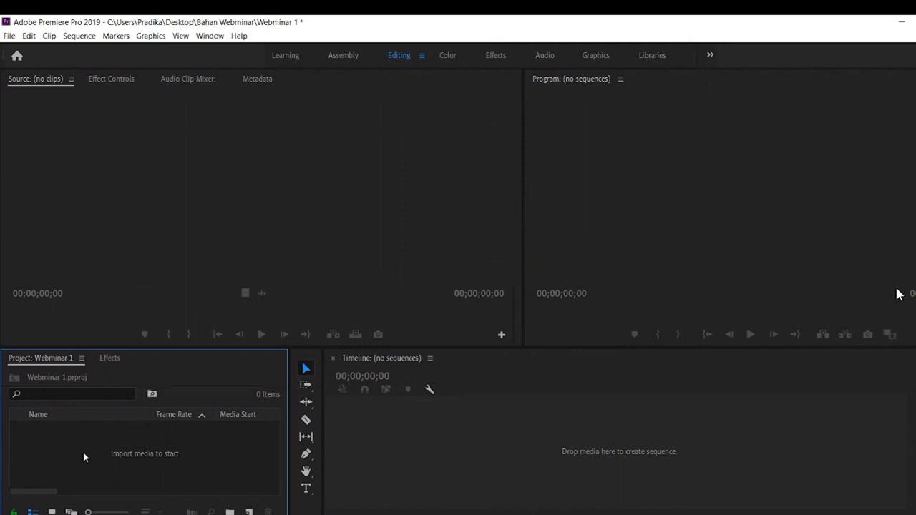
double_click(83, 452)
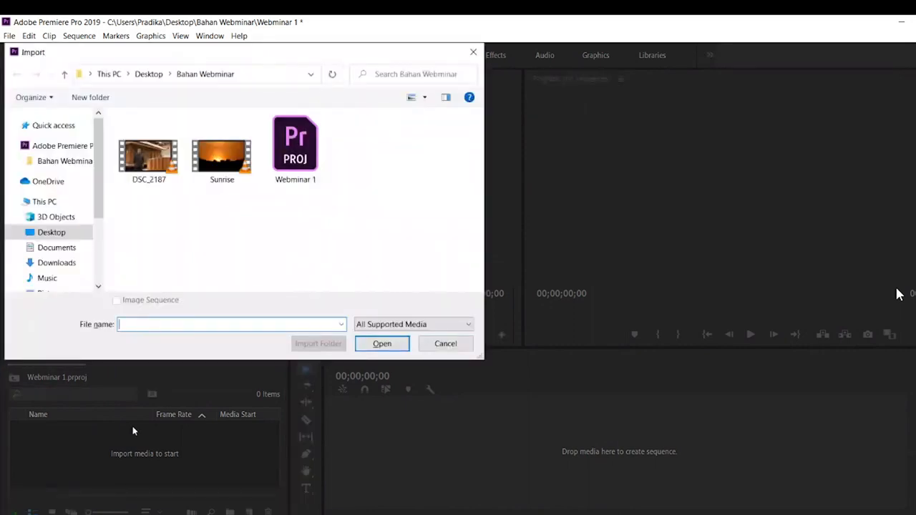
drag(143, 222, 194, 173)
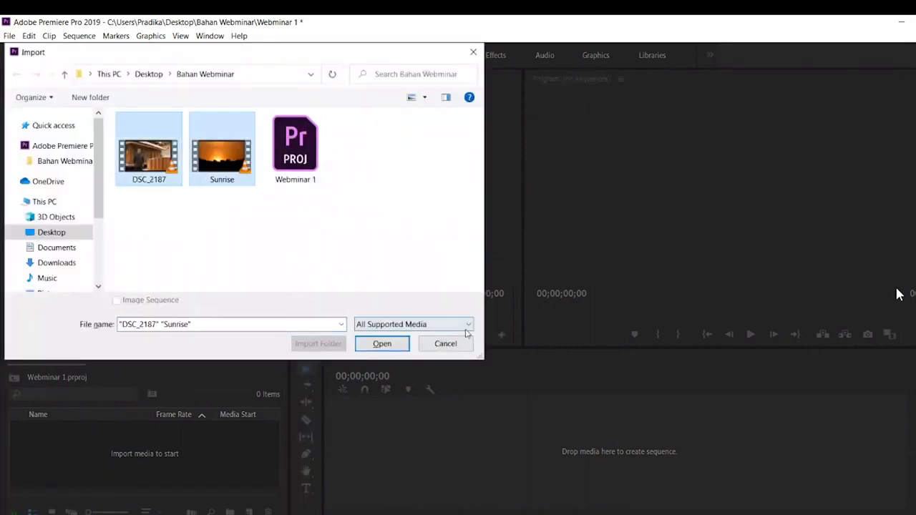
click(433, 347)
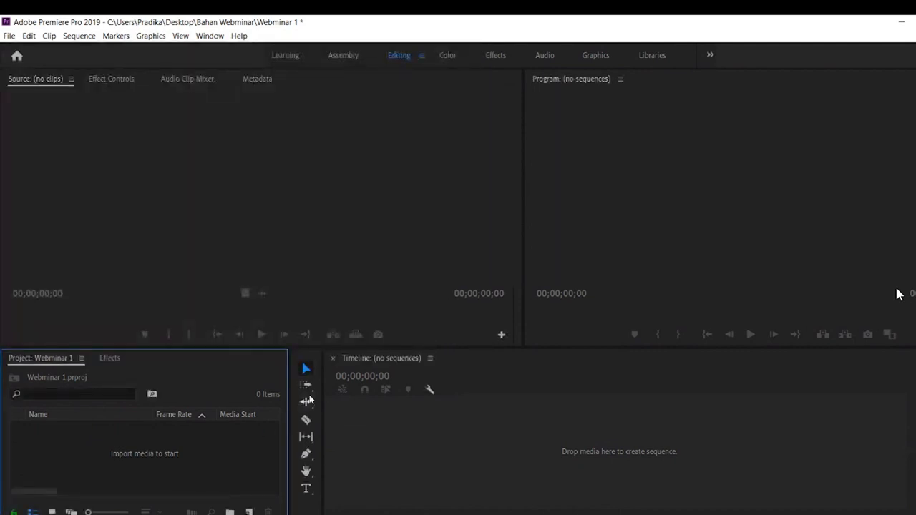
double_click(152, 460)
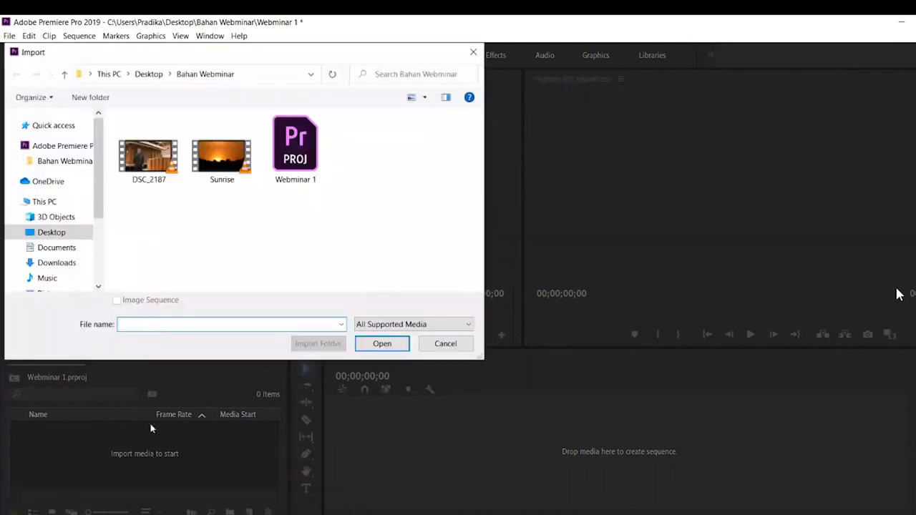
drag(148, 223, 200, 161)
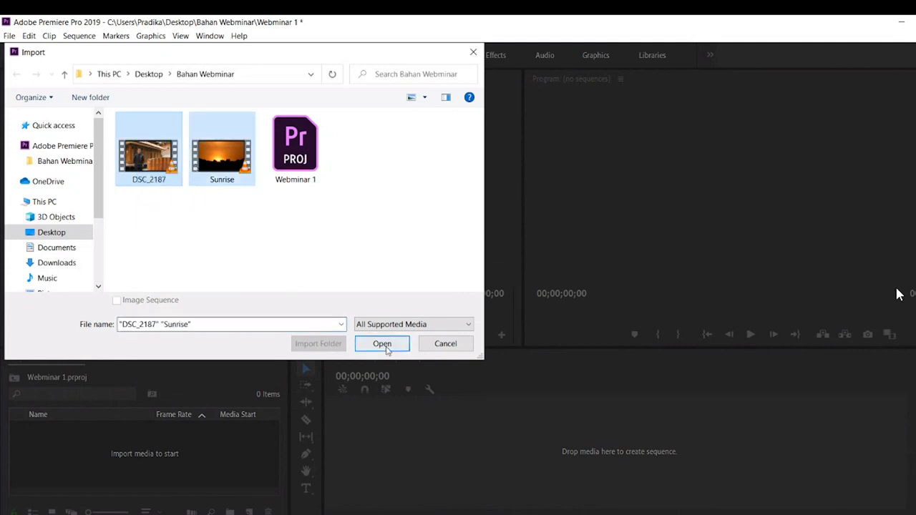
click(445, 343)
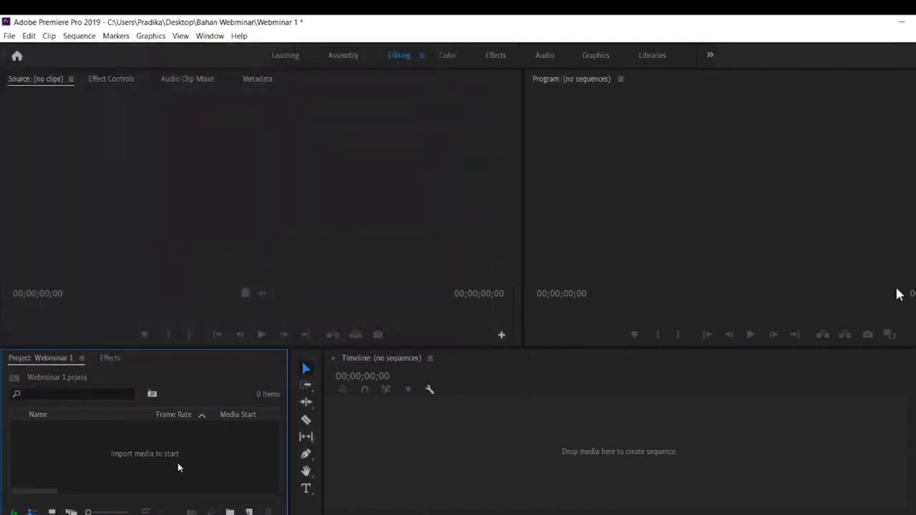
- Import the DSC_2187 and Sunrise videos from the Bahan Webminar folder into the empty project
double_click(145, 458)
drag(122, 209, 252, 115)
click(381, 335)
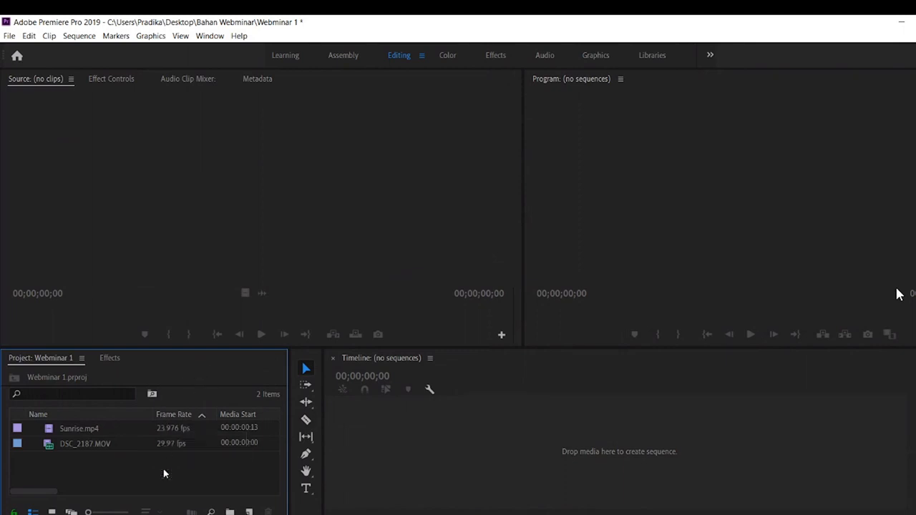
- Create a sequence from Sunrise.mp4 on the empty timeline and append DSC_2187.MOV directly after it on track V1
double_click(114, 446)
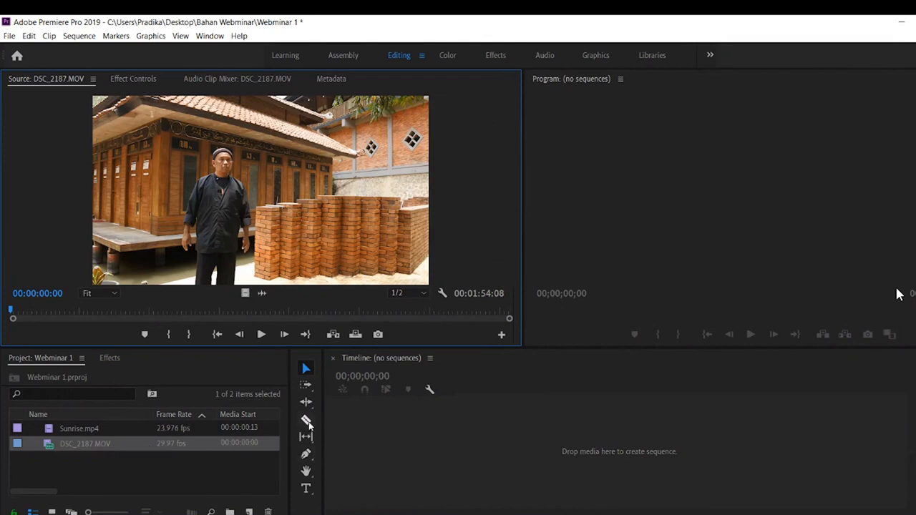
click(93, 458)
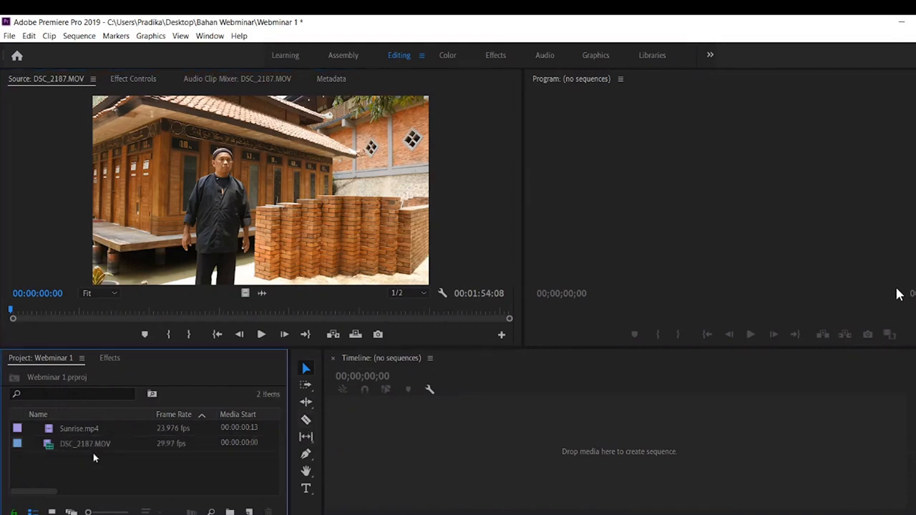
drag(90, 430, 188, 428)
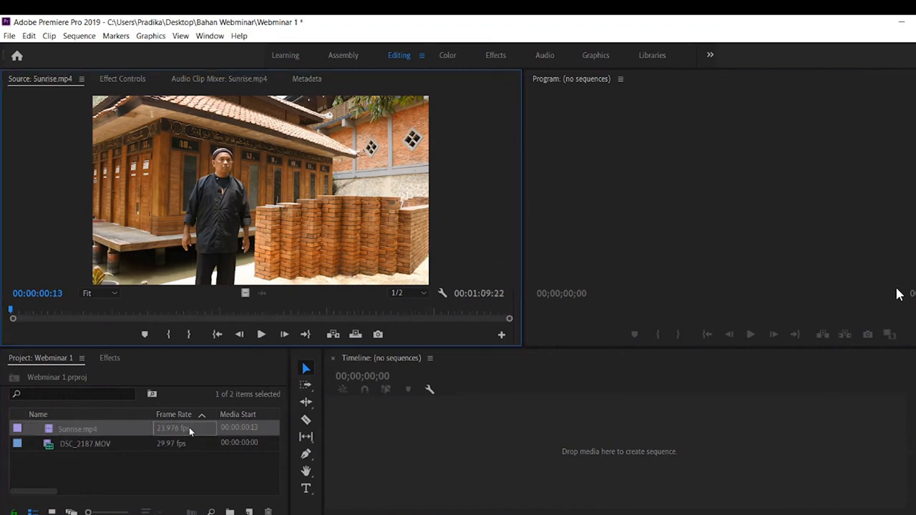
double_click(189, 427)
drag(337, 318, 387, 436)
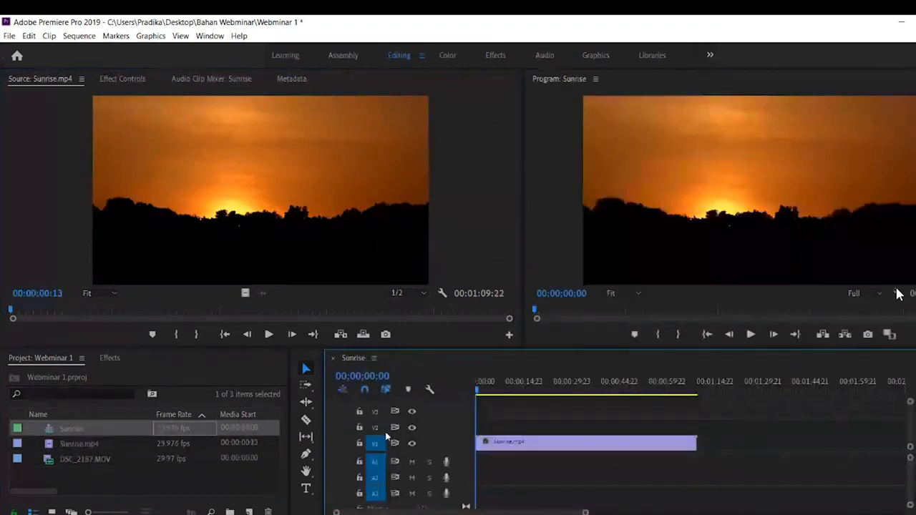
double_click(104, 459)
drag(214, 245, 698, 443)
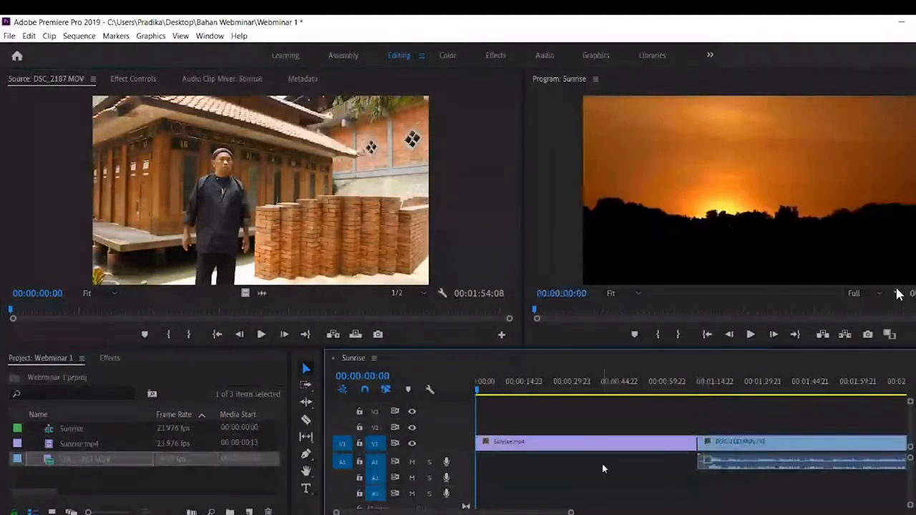
- Move the timeline playhead to 00:00:56:13 within the Sunrise.mp4 clip
drag(483, 387, 451, 391)
click(545, 442)
drag(478, 392, 434, 401)
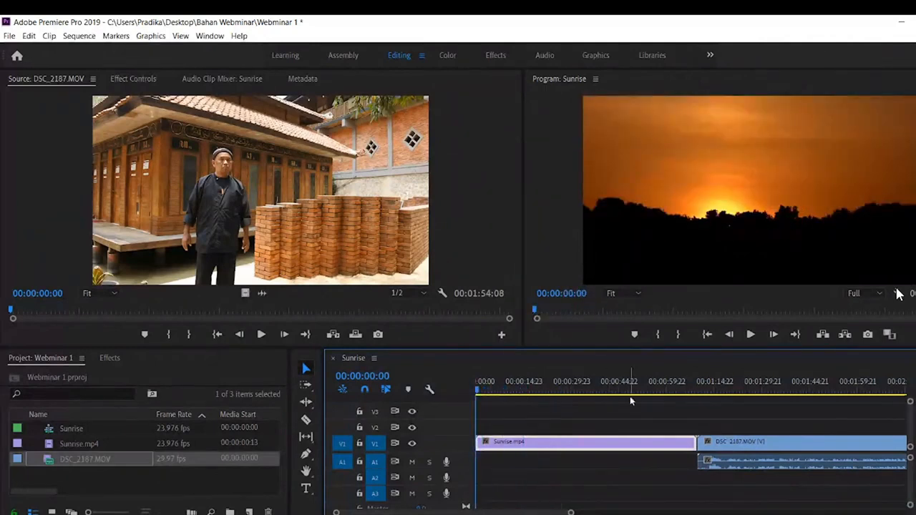
click(628, 427)
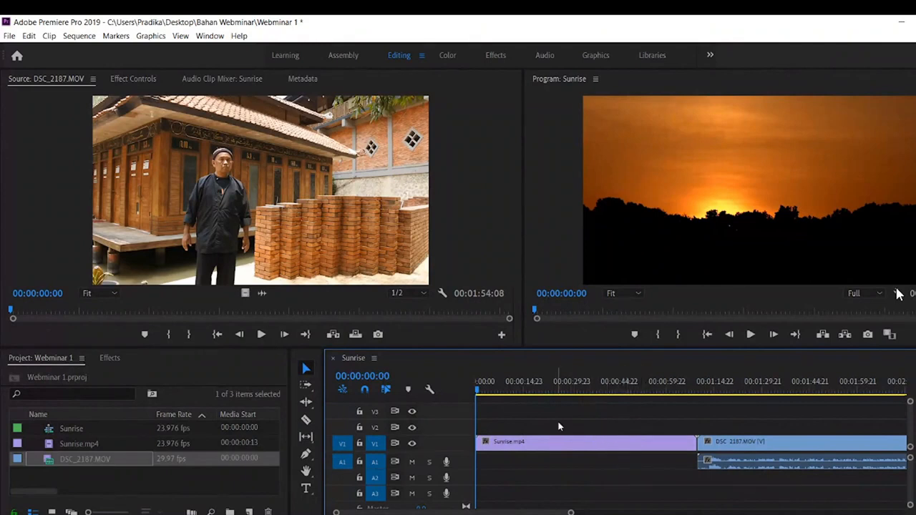
drag(491, 398, 421, 399)
drag(479, 391, 656, 399)
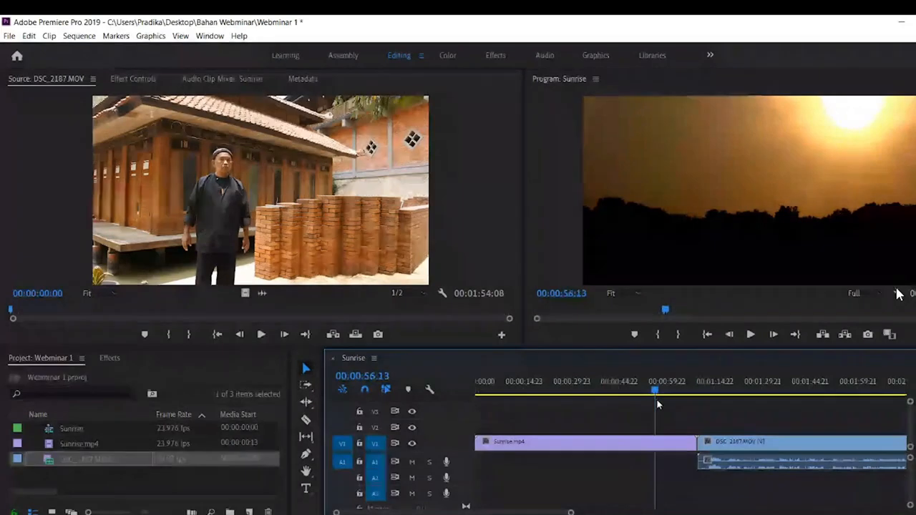
- Try a Razor cut on the Sunrise.mp4 clip at the playhead, undo it and return to the Selection tool
click(306, 420)
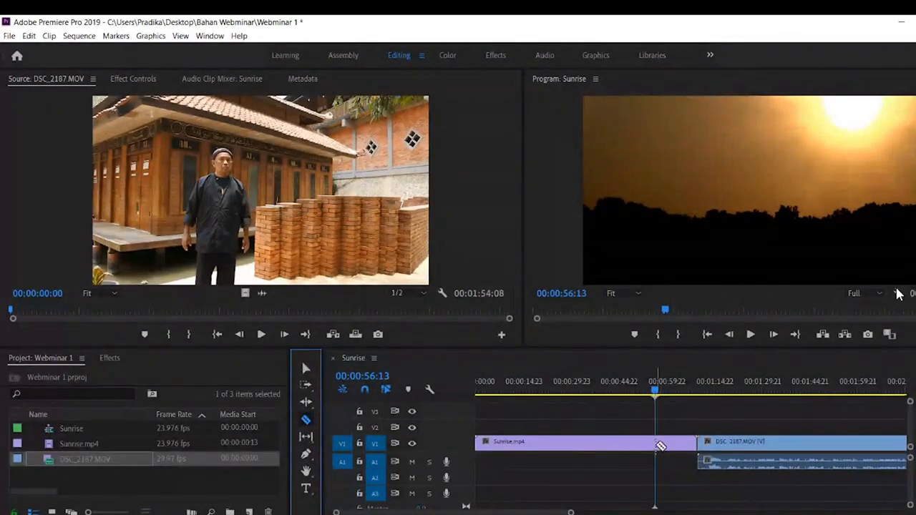
click(657, 444)
key(ctrl+z)
click(306, 370)
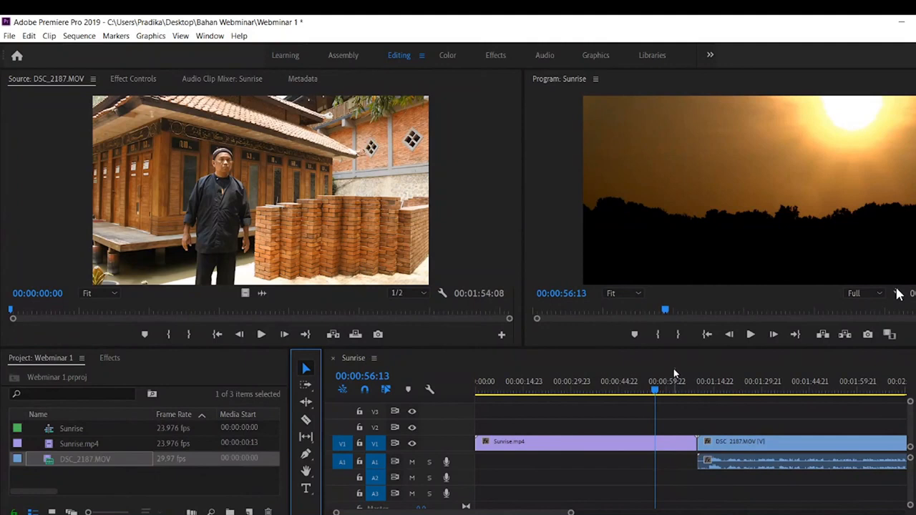
- Split the Sunrise.mp4 clip at 00:00:56:13 with the Razor tool
key(c)
click(661, 443)
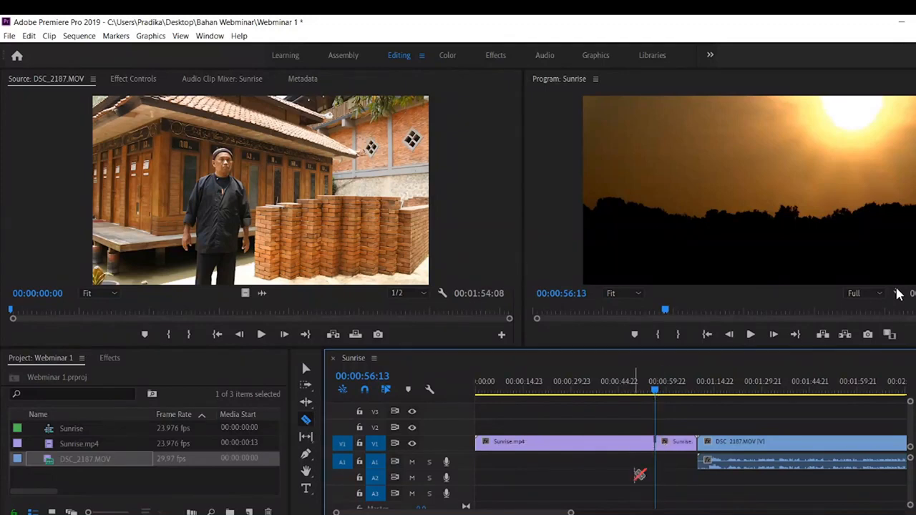
click(305, 368)
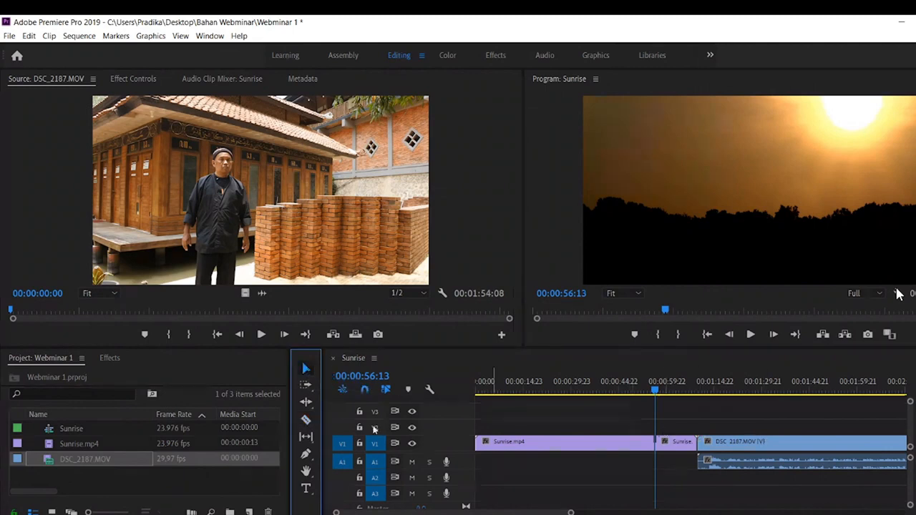
- Delete the first part of the split Sunrise.mp4 clip from the timeline
click(305, 421)
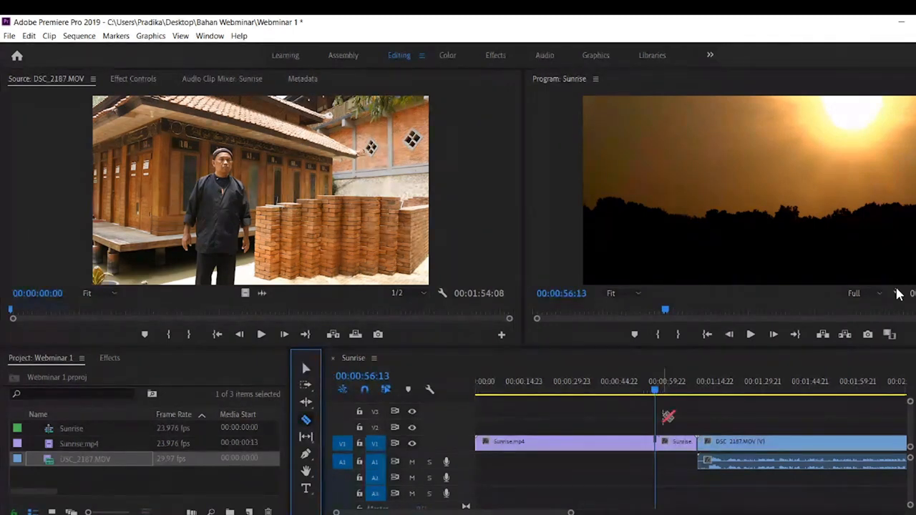
key(v)
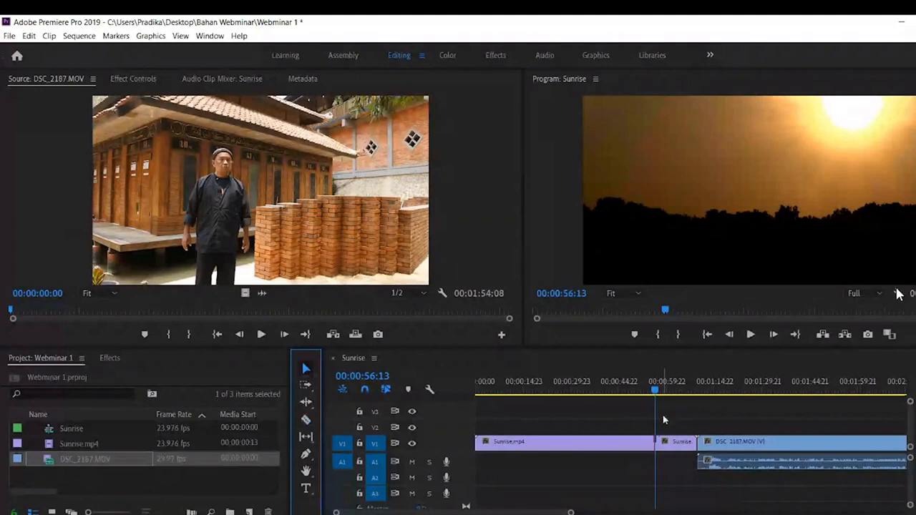
click(573, 441)
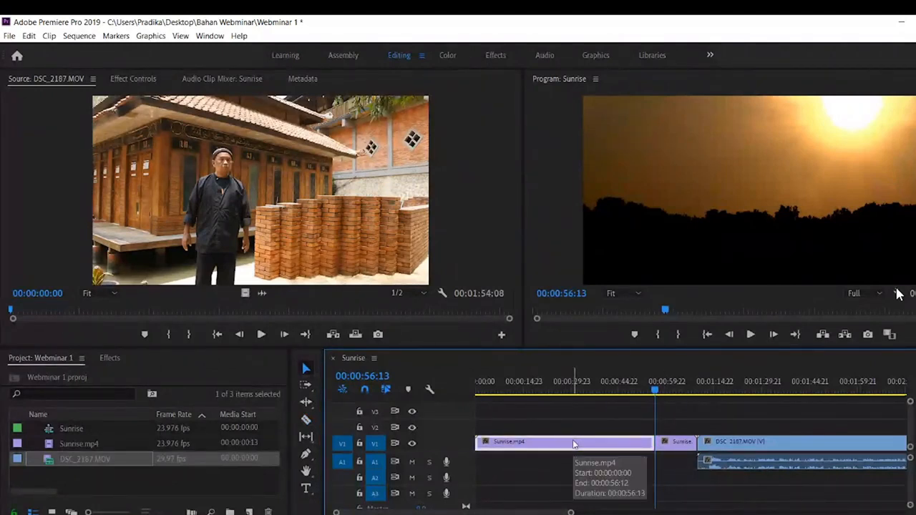
key(Delete)
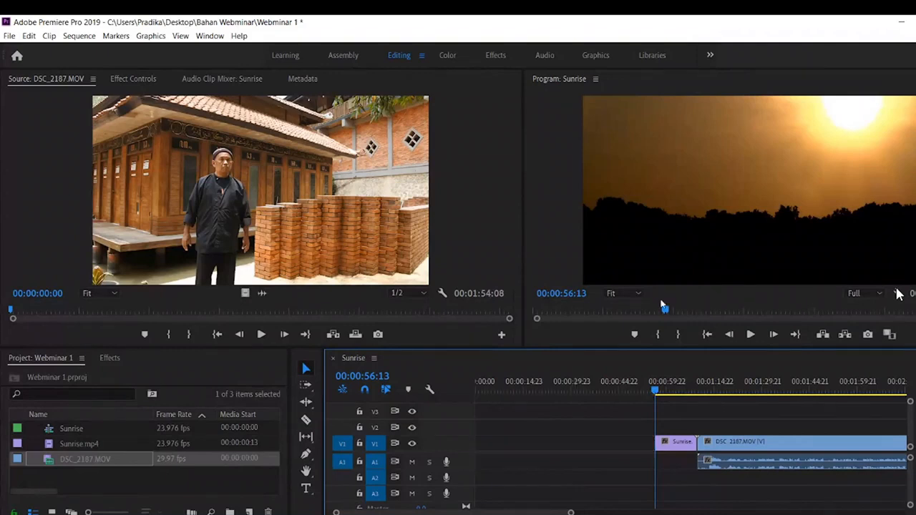
- Undo the deletion of the first part of Sunrise.mp4 and delete that part again
key(ctrl+z)
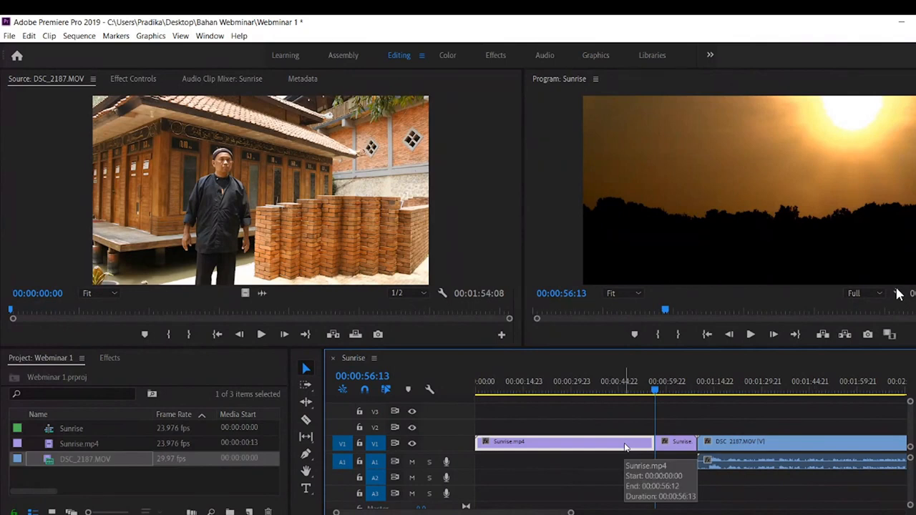
key(Delete)
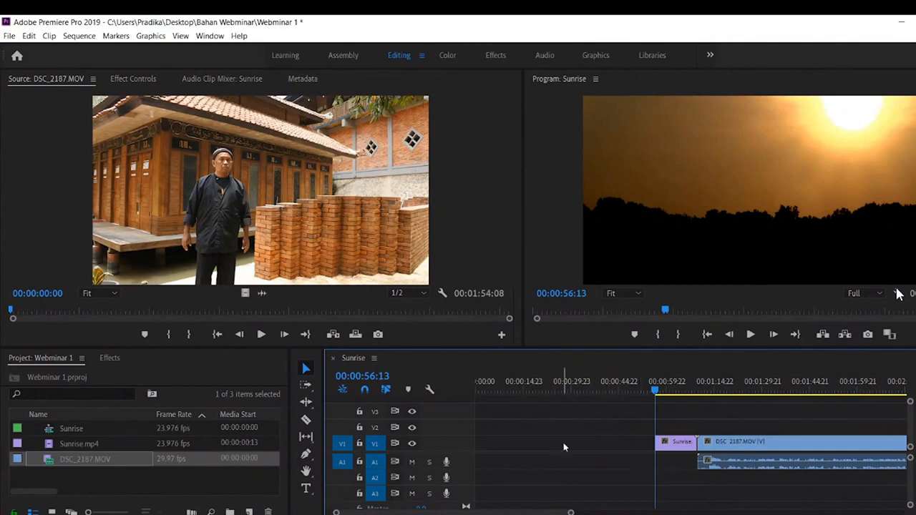
- Try to shift all remaining clips to the start of the timeline with the Track Select Forward tool, then undo the move
click(306, 386)
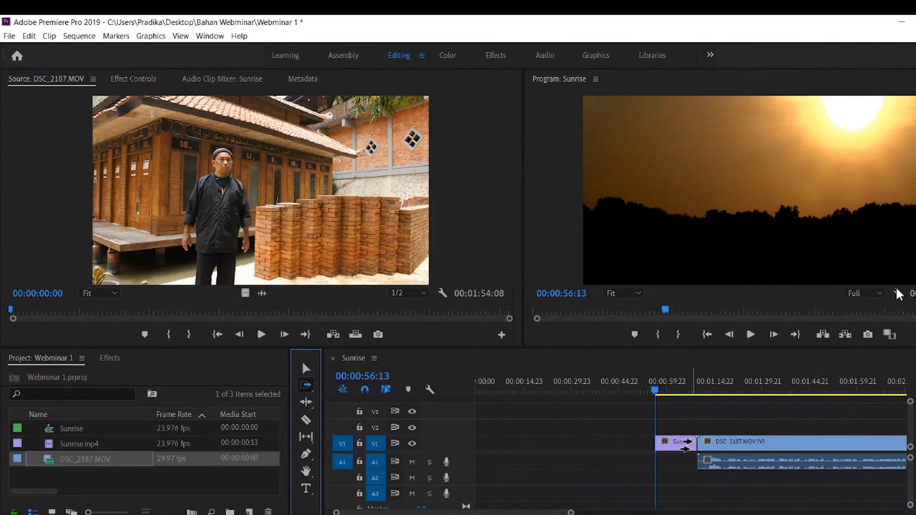
click(684, 445)
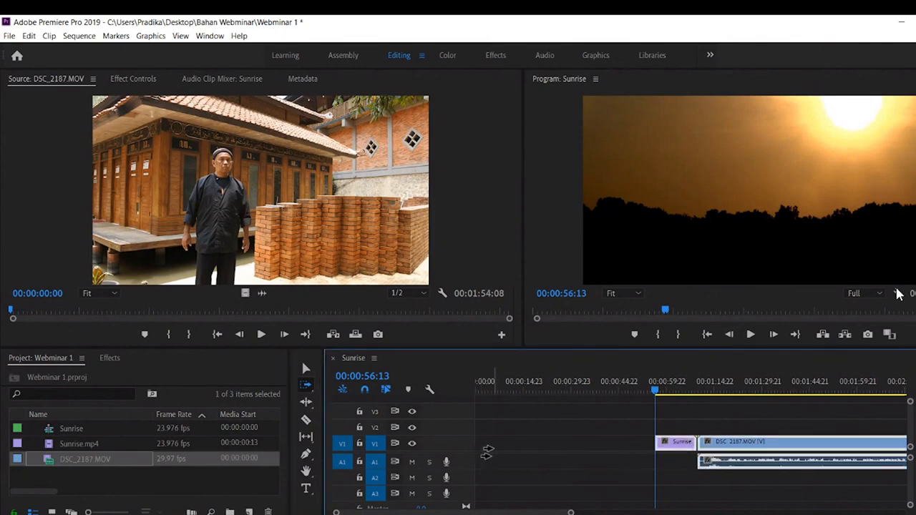
drag(673, 450, 466, 461)
click(528, 385)
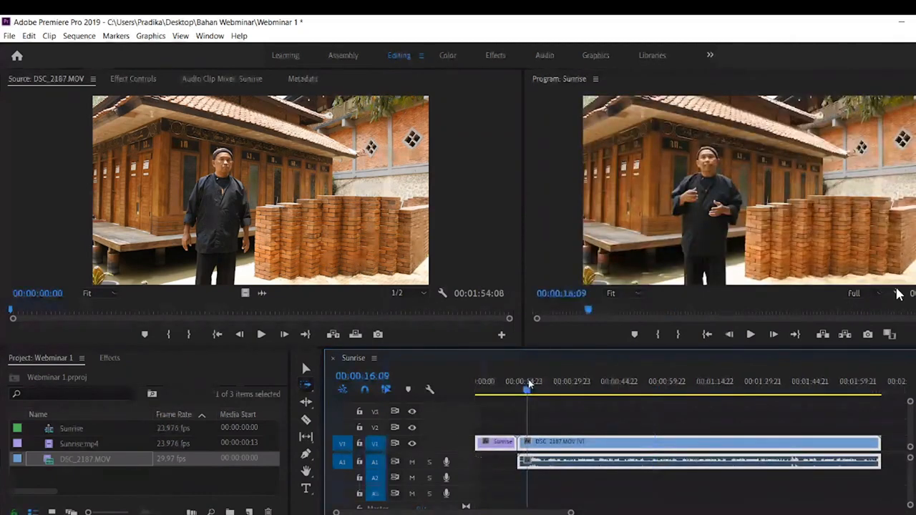
drag(529, 384, 475, 389)
key(ctrl+z)
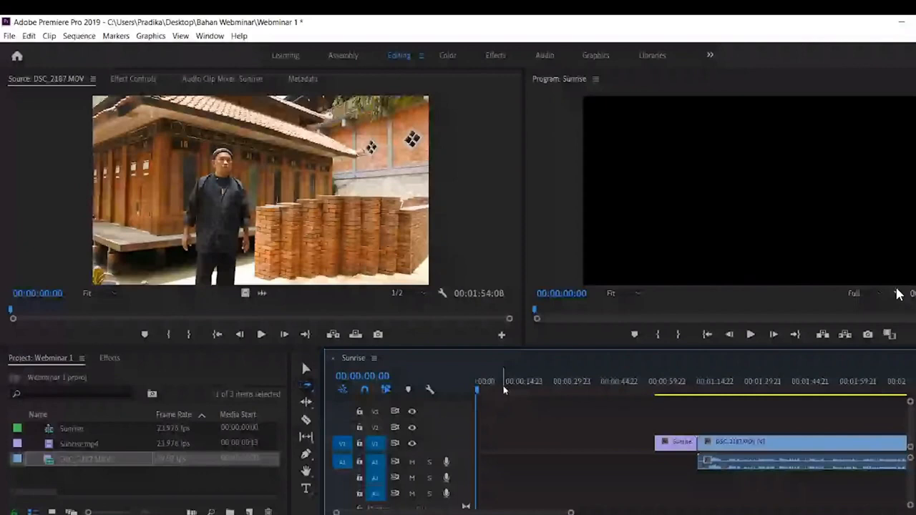
- Play the empty gap at the start of the sequence and the first frames of the remaining Sunrise.mp4 clip
key(space)
click(599, 173)
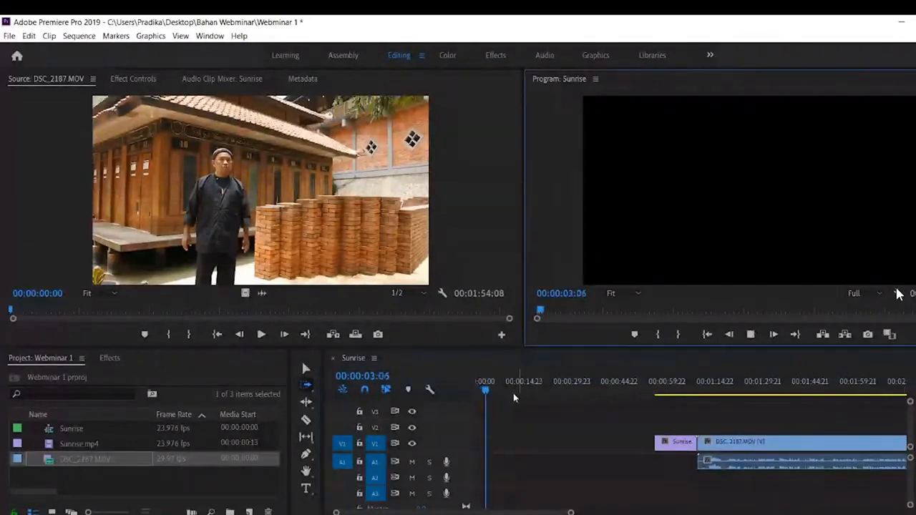
drag(496, 391, 653, 405)
key(space)
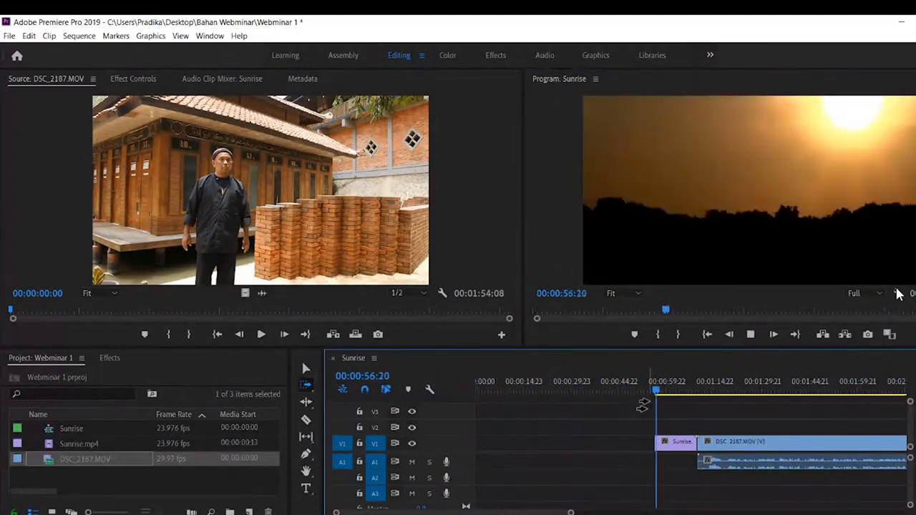
key(space)
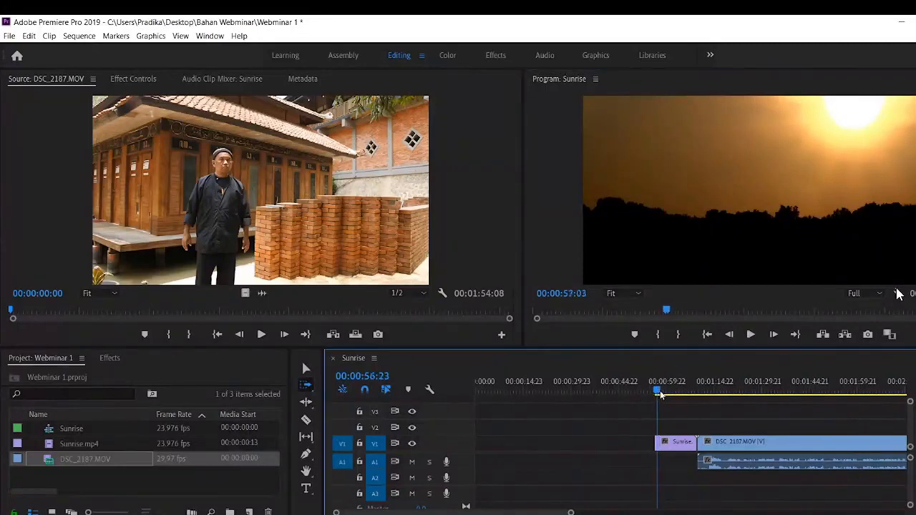
- Move Sunrise.mp4 and DSC_2187.MOV together to 00:00:00:00 with Track Select Forward and play back the new opening
key(Home)
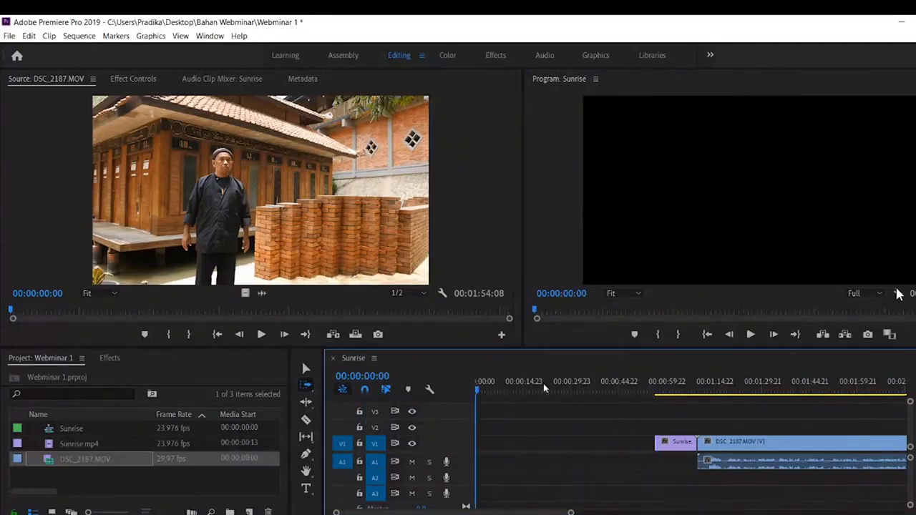
drag(680, 445, 478, 449)
key(space)
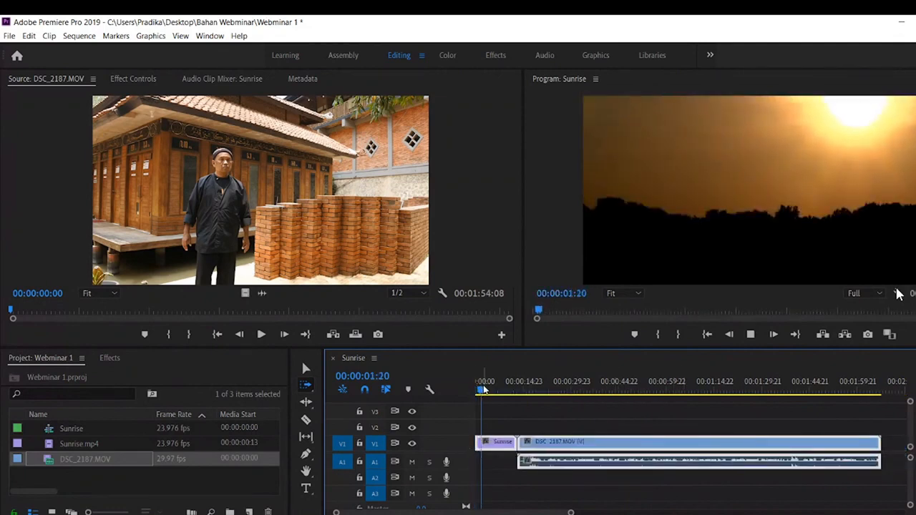
drag(483, 390, 462, 389)
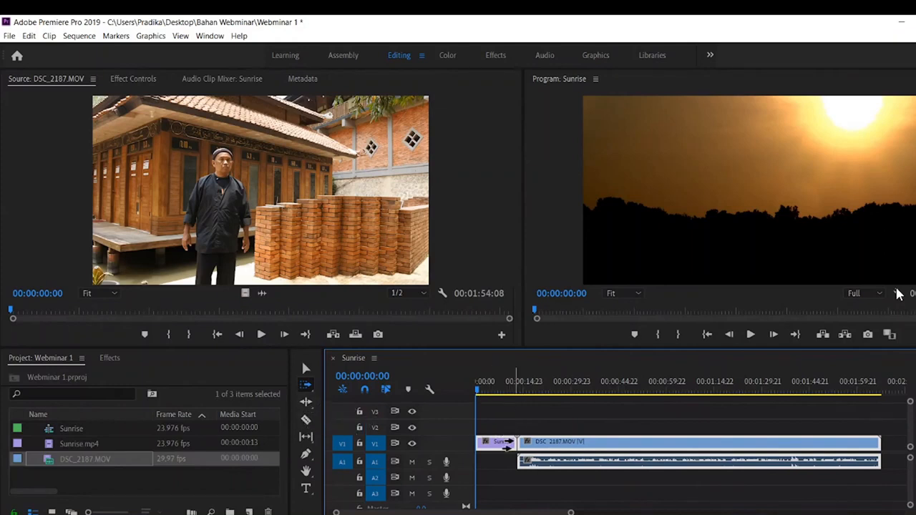
- Shift all clips so Sunrise.mp4 starts at 00:00:03:10, then move them back to the start of the timeline
drag(500, 441, 518, 441)
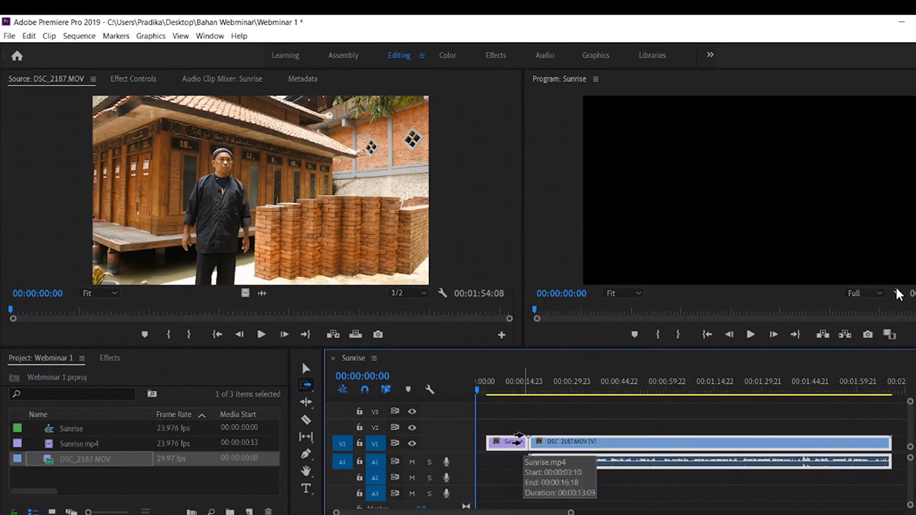
click(573, 420)
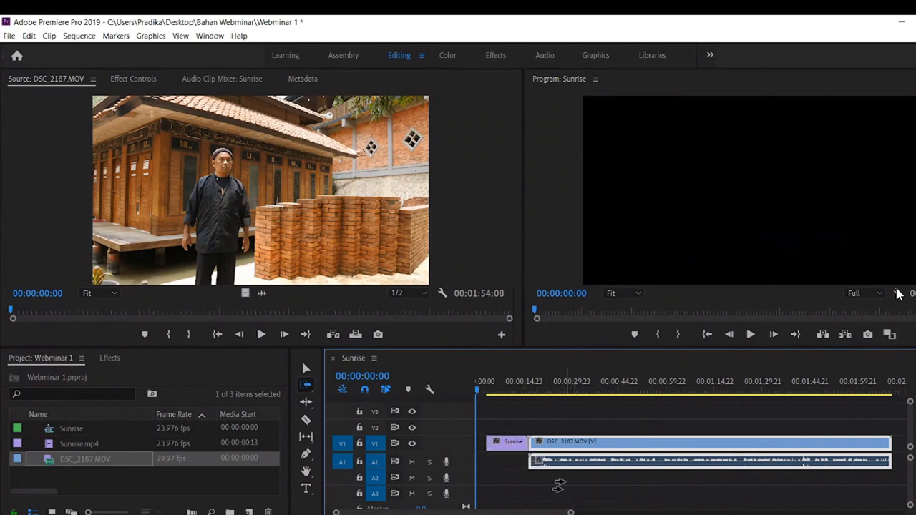
click(344, 514)
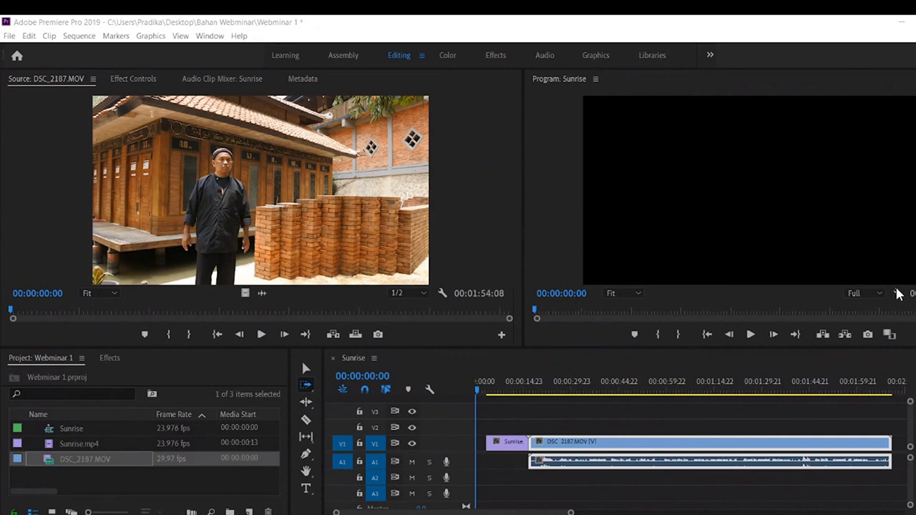
key(ctrl+grave)
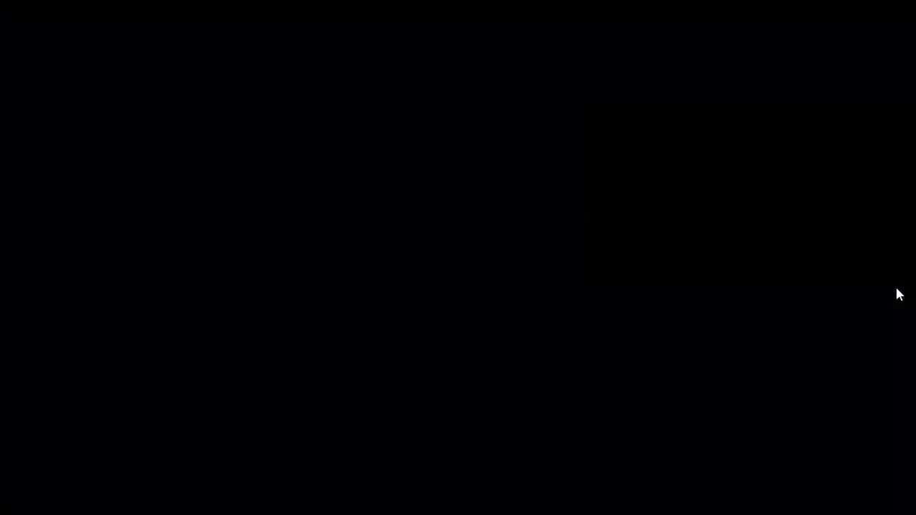
key(alt+Tab)
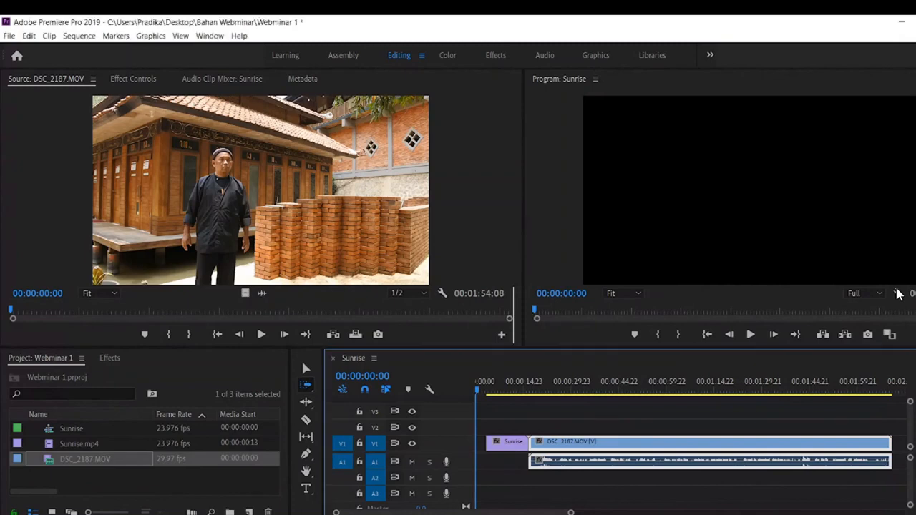
drag(512, 443, 501, 444)
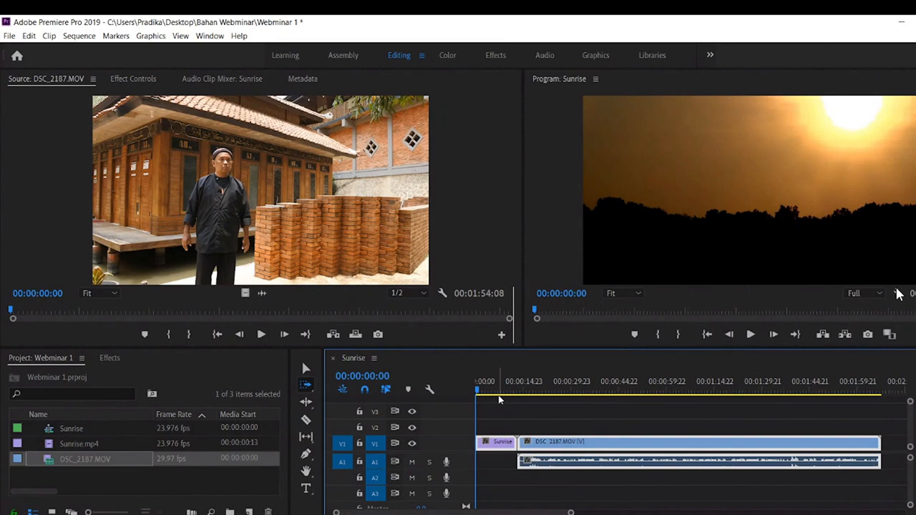
- Play the end of the Sunrise.mp4 clip repeatedly to examine its transition into DSC_2187.MOV
click(305, 367)
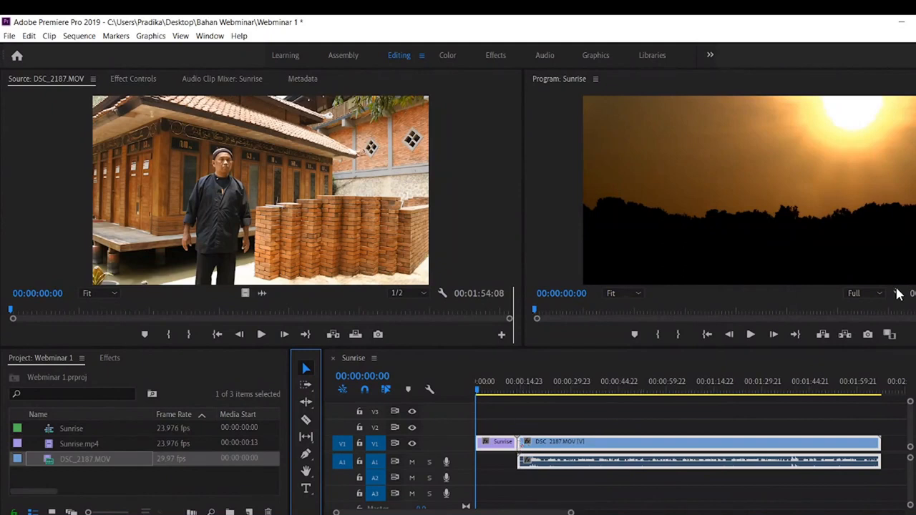
click(522, 412)
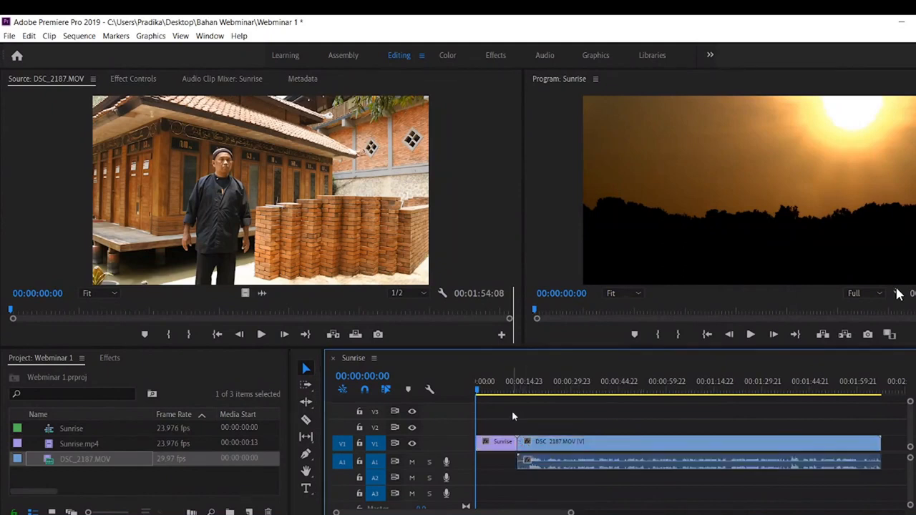
drag(491, 392, 515, 400)
key(space)
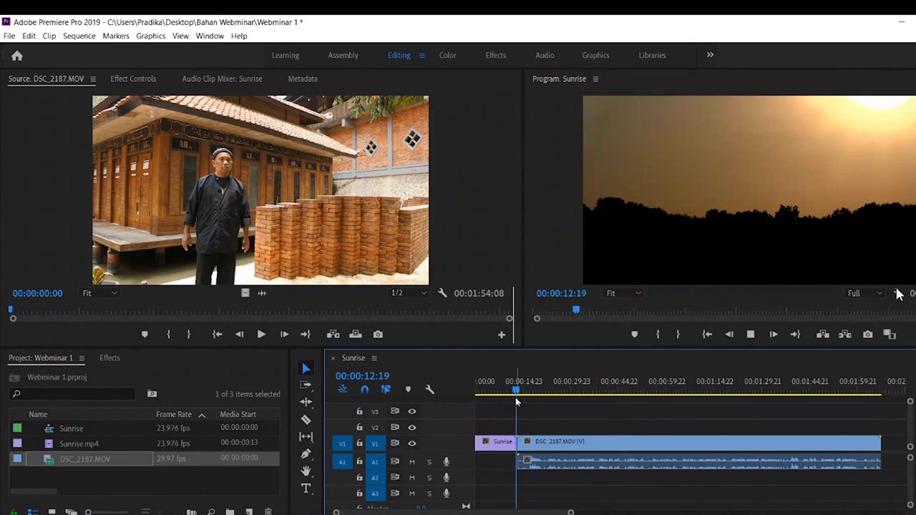
drag(518, 398, 513, 399)
key(space)
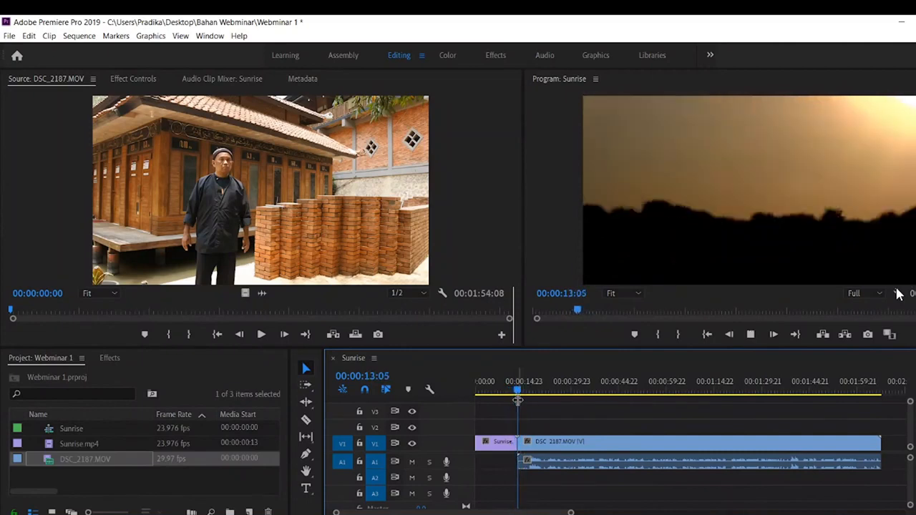
drag(518, 399, 511, 393)
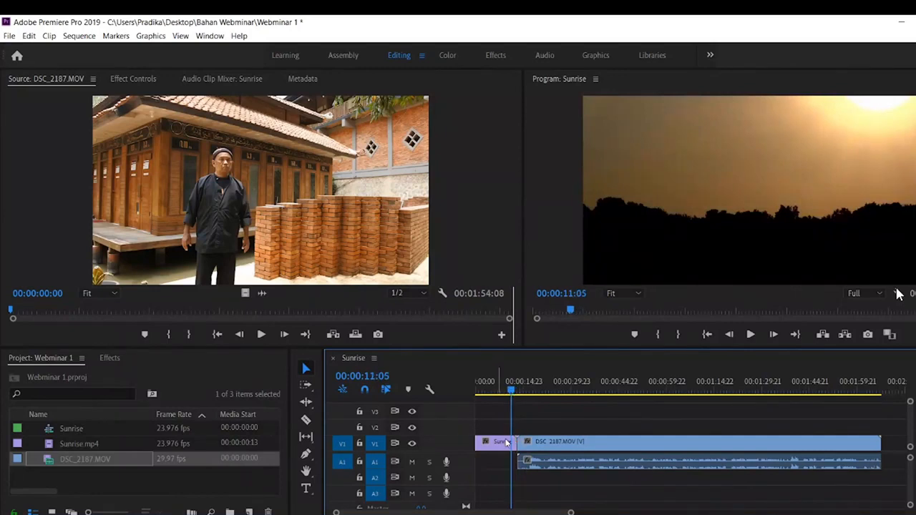
click(306, 420)
drag(510, 400, 514, 396)
key(space)
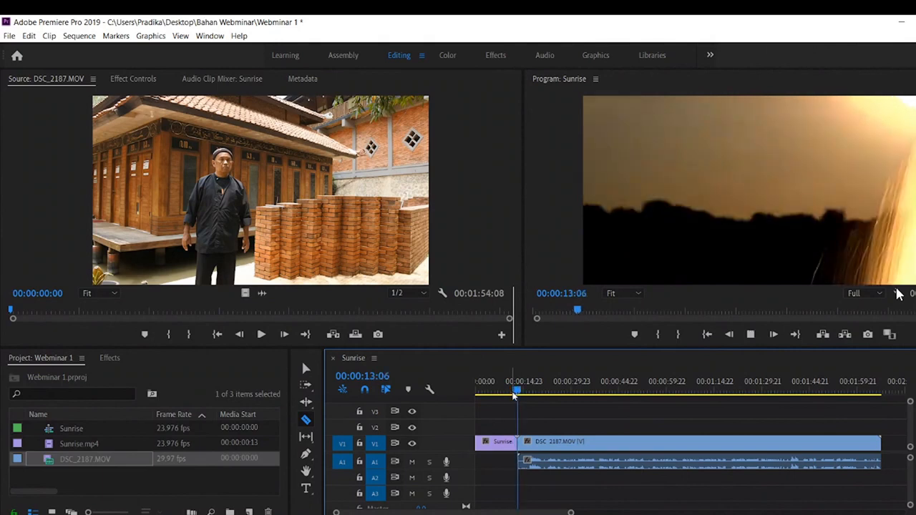
key(space)
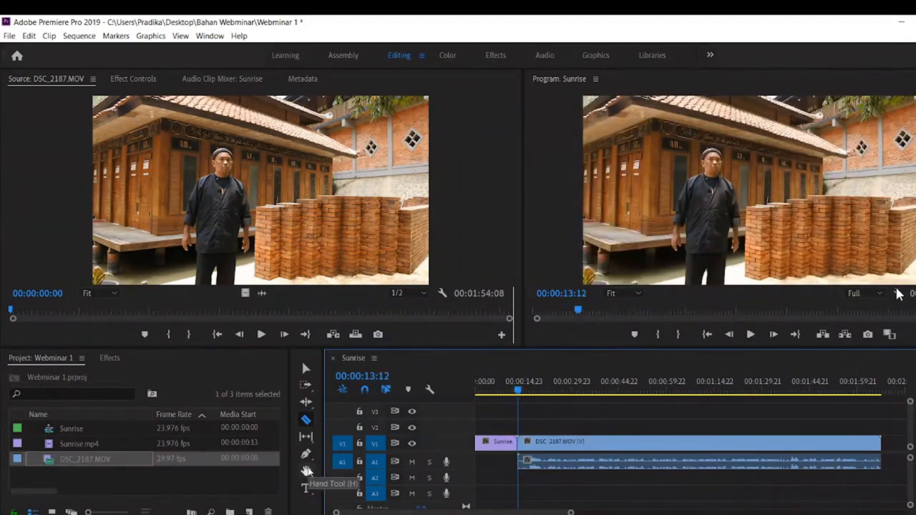
- Pan the timeline view along and back with the Hand tool
click(307, 470)
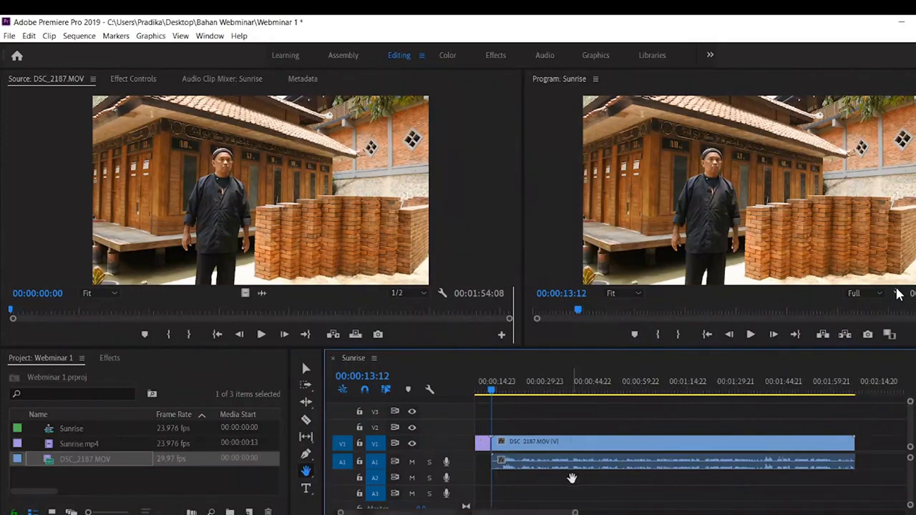
mouse_move(633, 476)
mouse_down()
mouse_move(579, 472)
mouse_move(640, 468)
mouse_move(572, 467)
mouse_move(617, 476)
mouse_up()
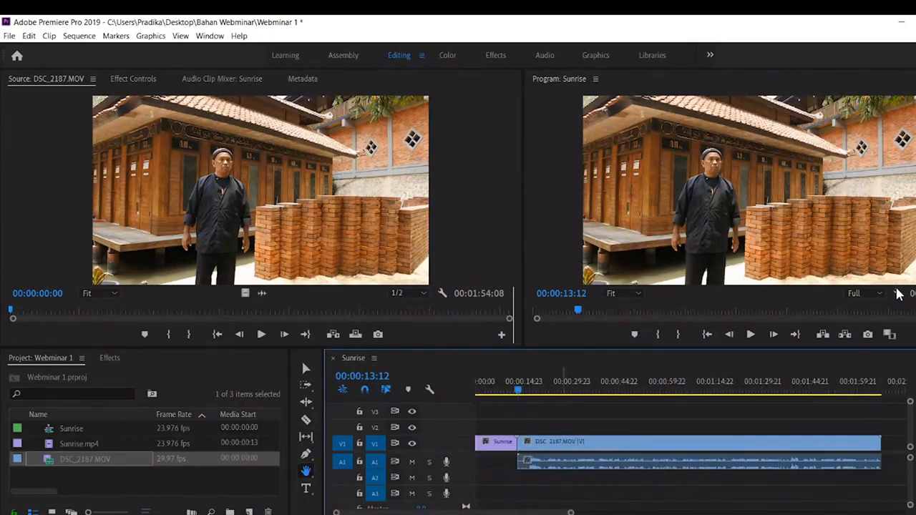
click(305, 386)
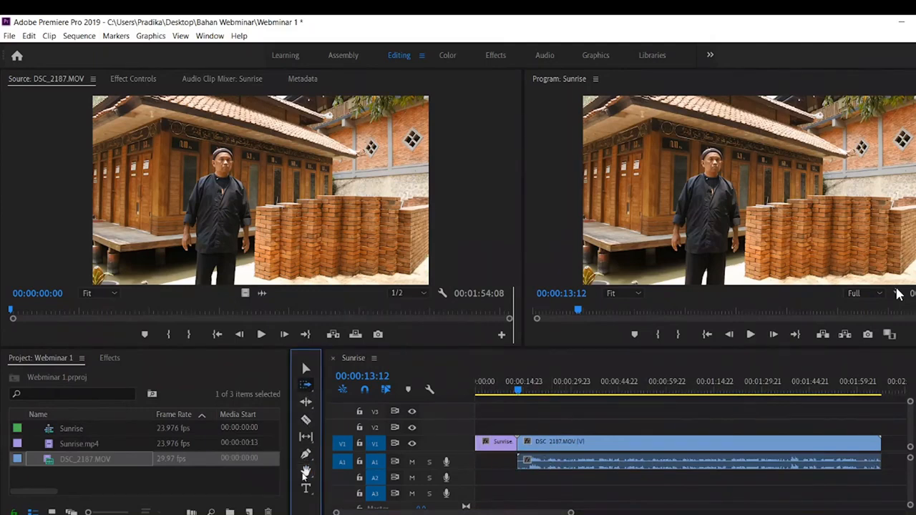
- Review the end of Sunrise.mp4 once more and split the clip at 00:00:12:14 with the Razor tool
click(305, 421)
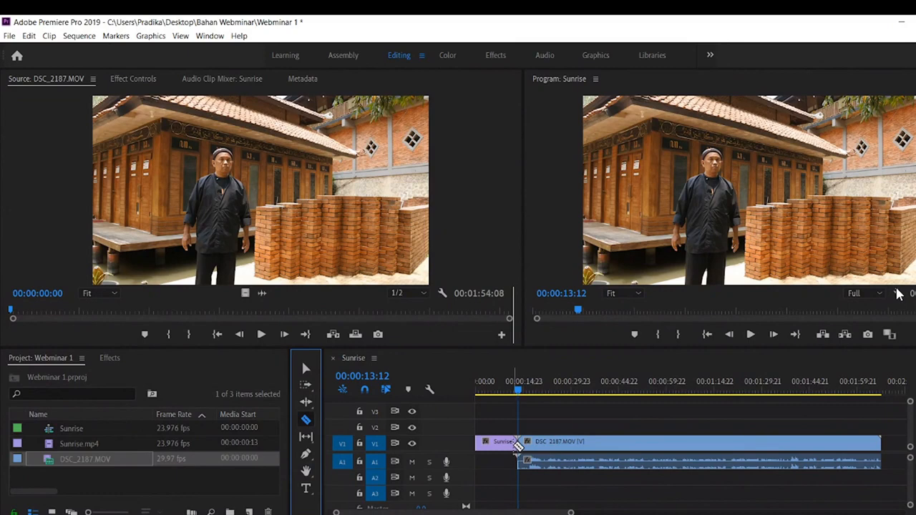
click(511, 391)
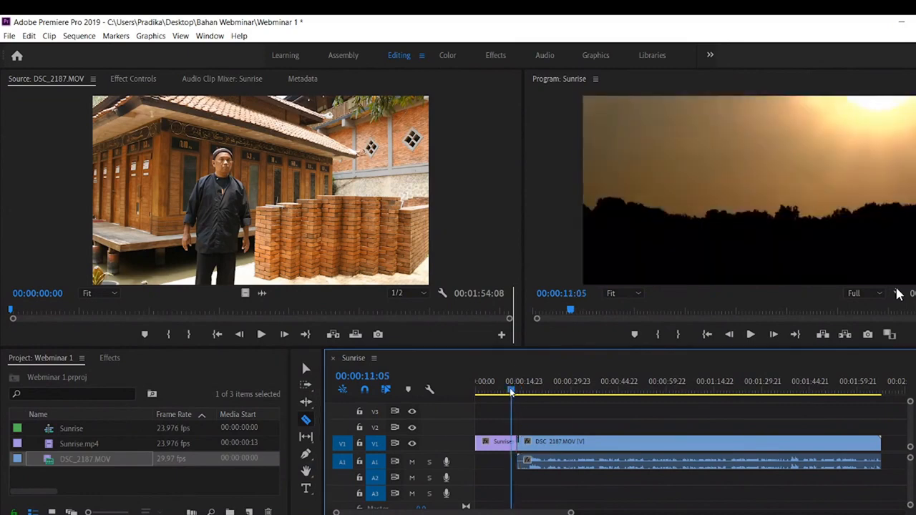
key(space)
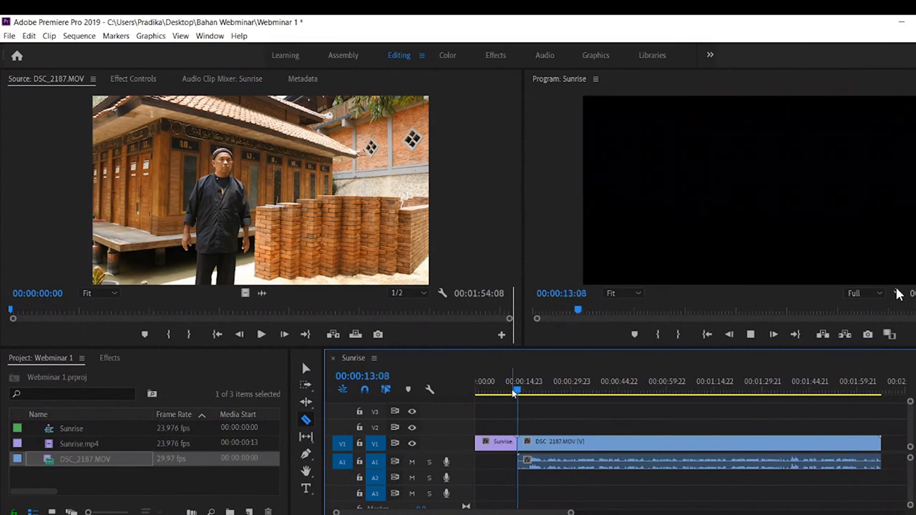
key(space)
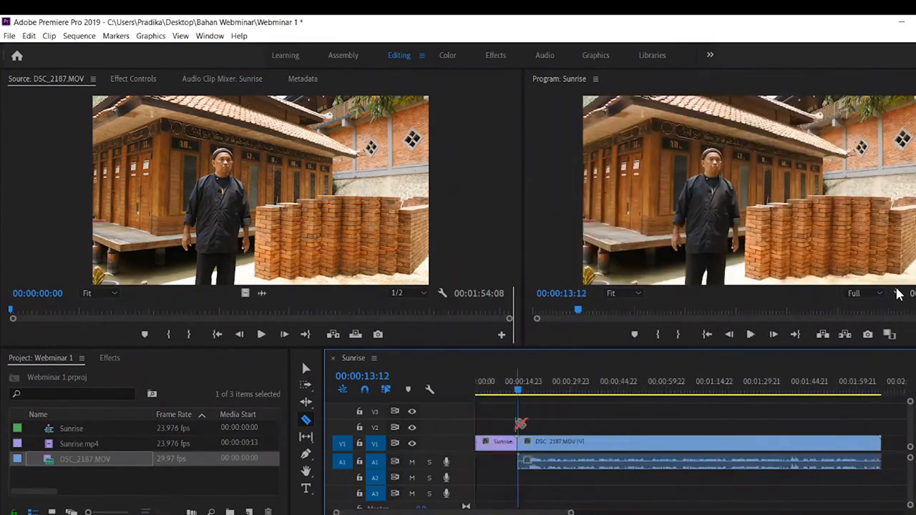
drag(523, 392, 515, 429)
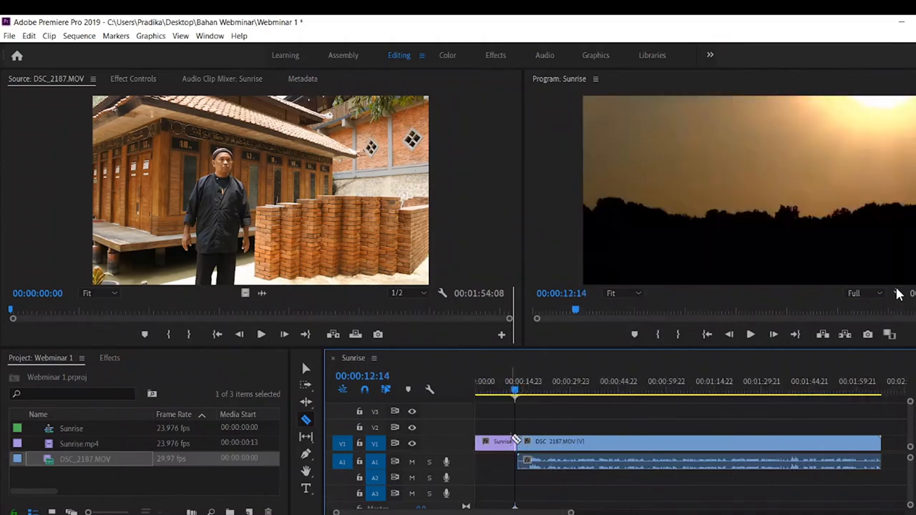
- Delete the short leftover piece of Sunrise.mp4 between 00:00:12:14 and the start of DSC_2187.MOV
click(305, 372)
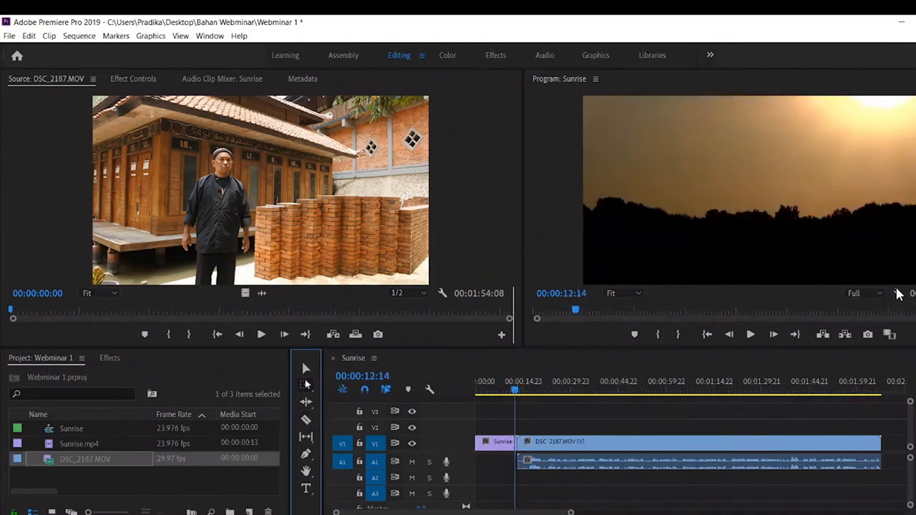
click(513, 444)
key(Delete)
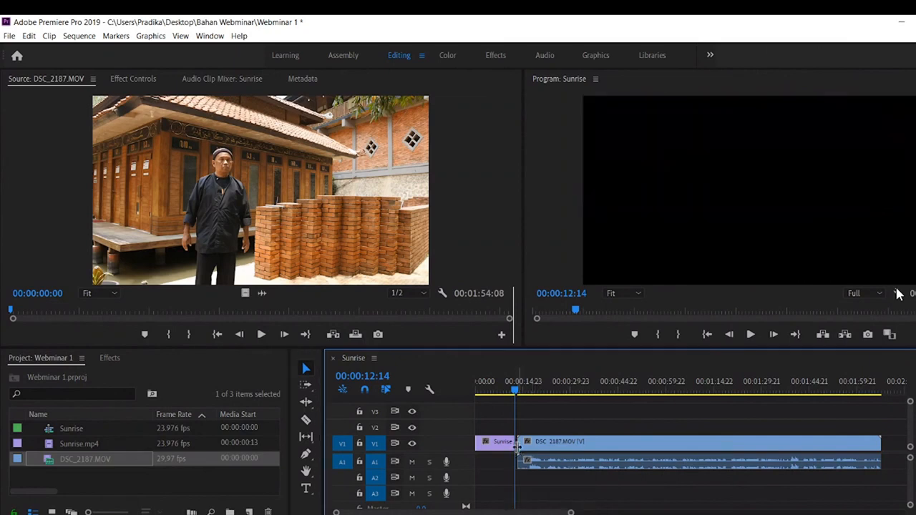
- Close the small gap between Sunrise.mp4 and DSC_2187.MOV in the sequence and play across the join
click(509, 392)
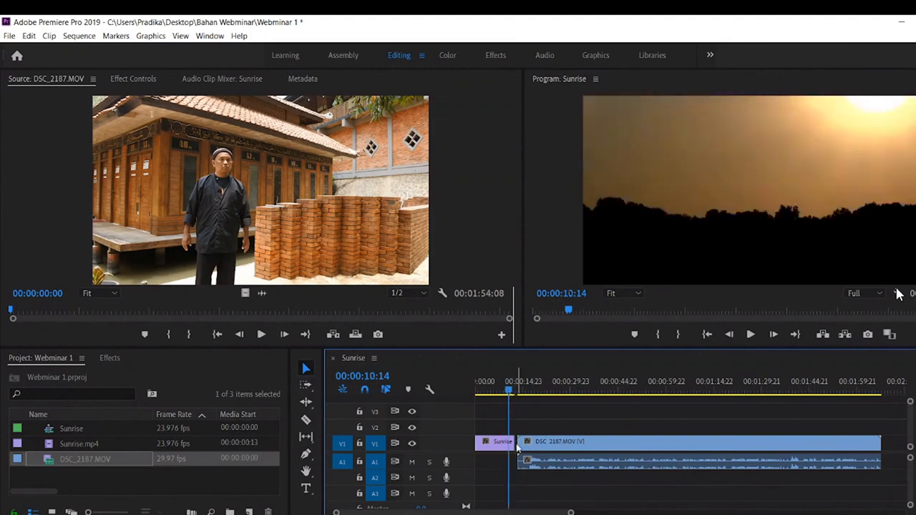
key(Delete)
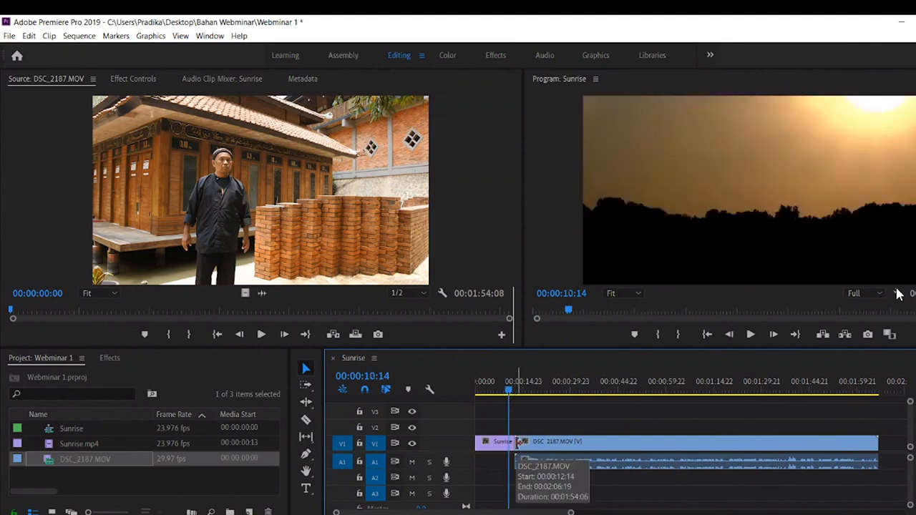
drag(508, 393, 511, 393)
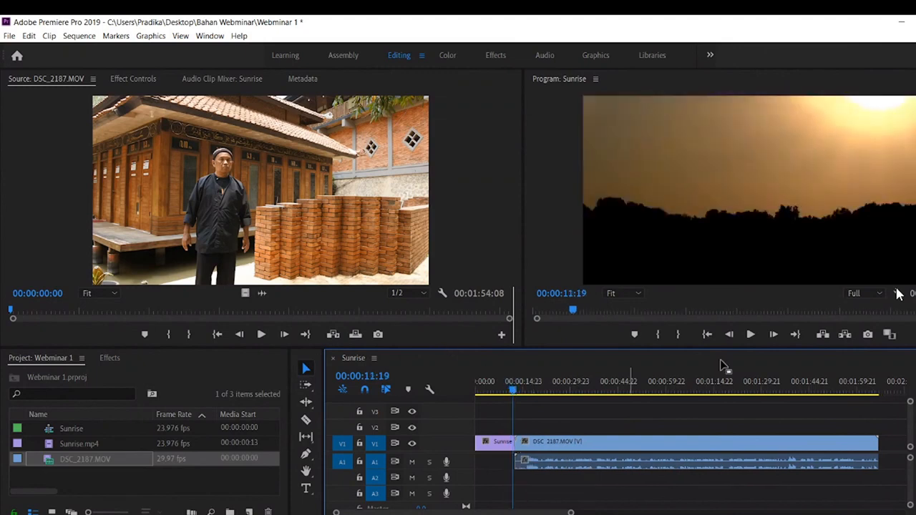
click(750, 335)
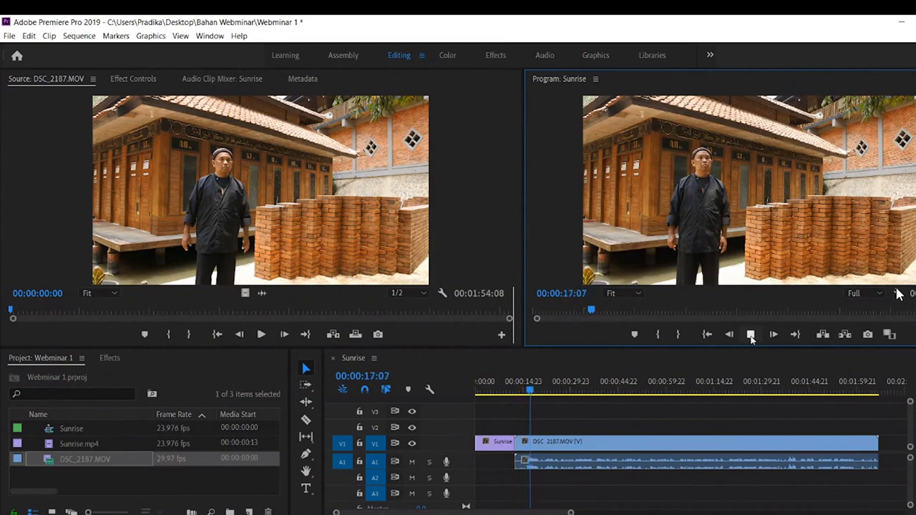
- Review the opening of DSC_2187.MOV and split the clip at 00:00:21:23 with the Razor tool
mouse_move(533, 395)
mouse_down()
mouse_move(554, 395)
mouse_move(545, 395)
mouse_up()
click(751, 335)
click(751, 335)
click(547, 389)
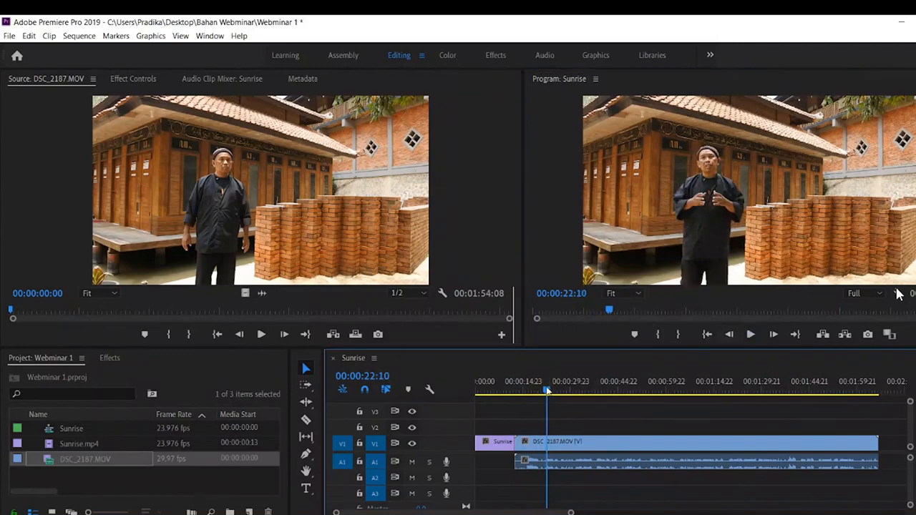
drag(547, 391, 544, 392)
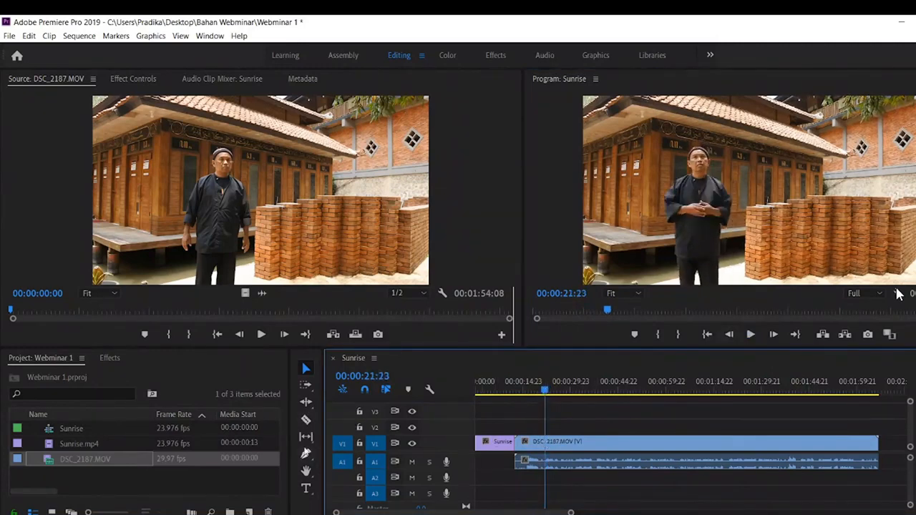
click(305, 421)
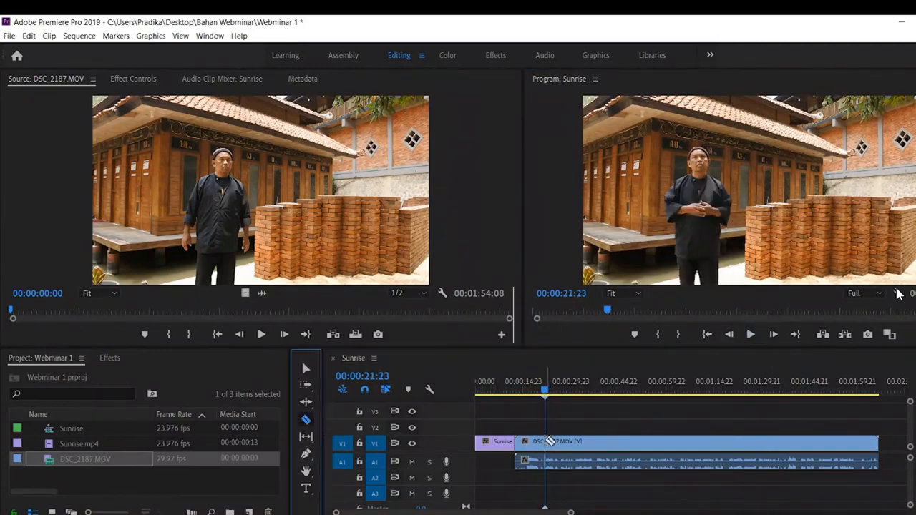
click(547, 442)
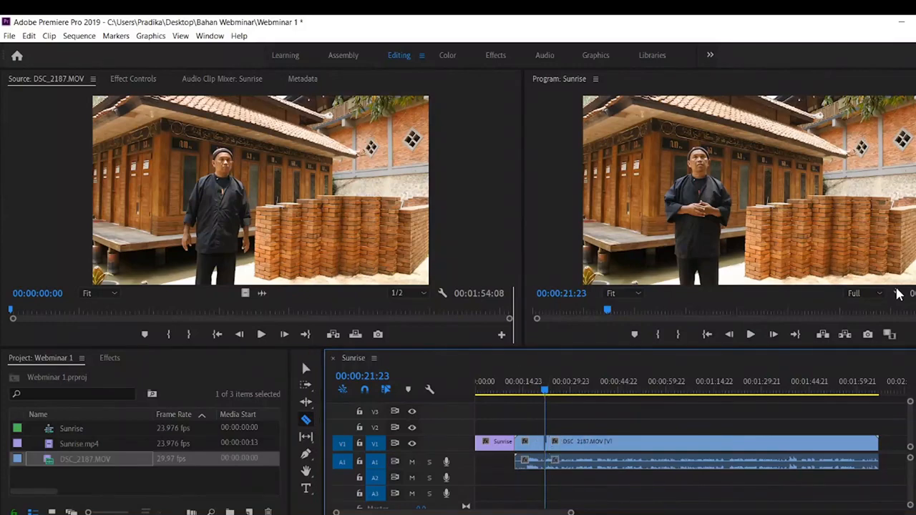
- Delete the opening piece of DSC_2187.MOV before 00:00:21:23 and close the gap it leaves after Sunrise.mp4
click(305, 369)
click(533, 446)
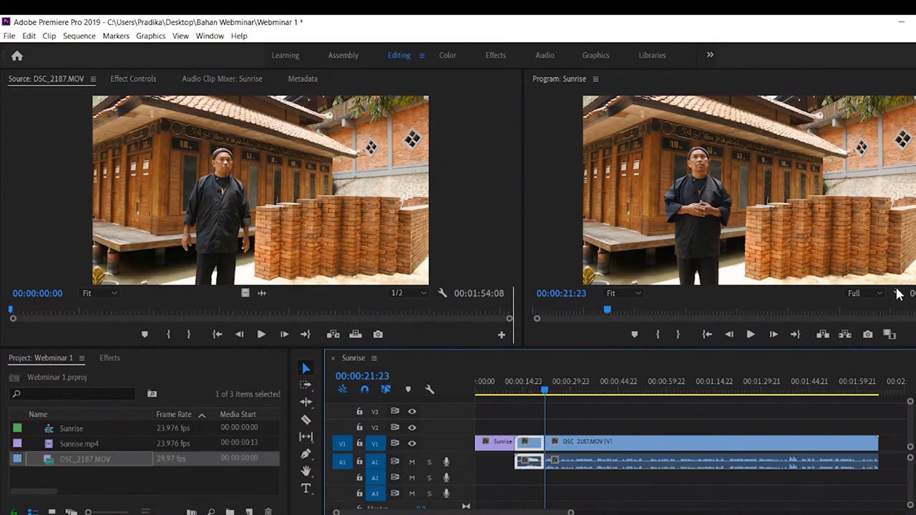
key(Delete)
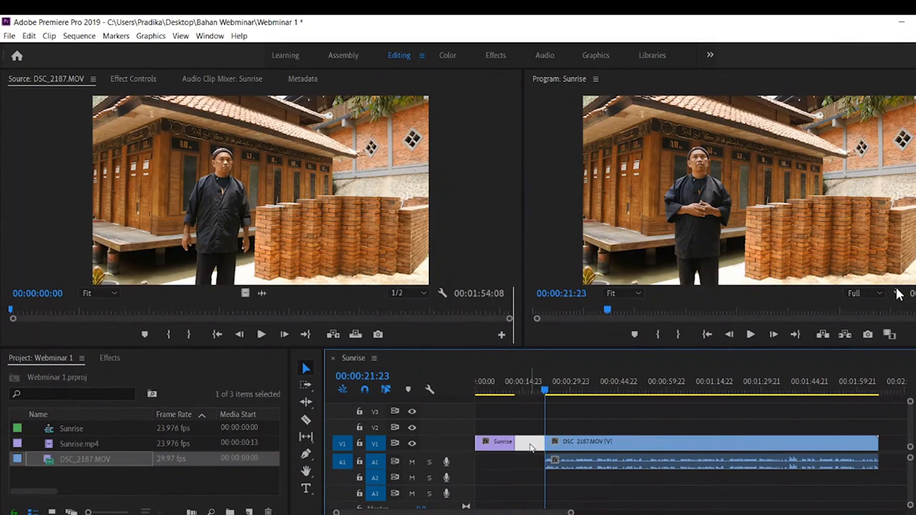
key(Delete)
- Play the new join between Sunrise.mp4 and DSC_2187.MOV and scrub through the remaining footage, stopping at 00:01:17:03
drag(511, 392, 515, 393)
click(750, 334)
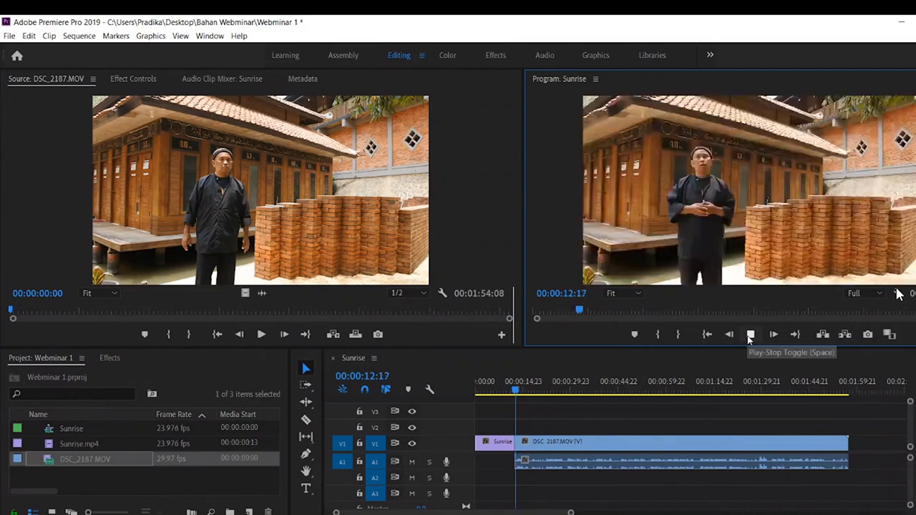
click(750, 335)
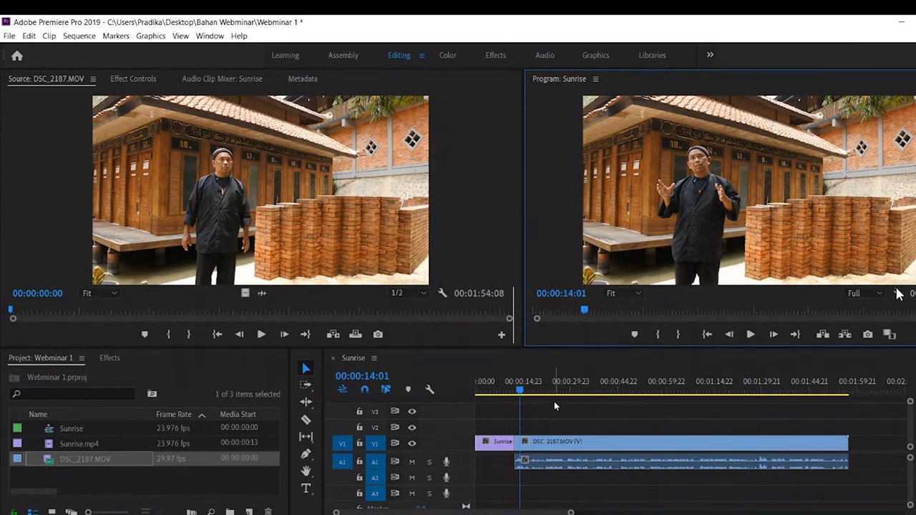
drag(795, 385, 682, 395)
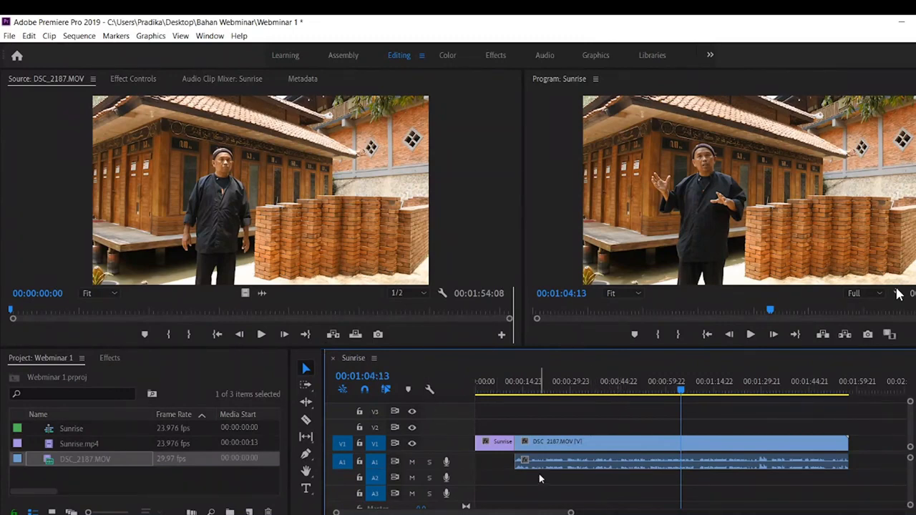
click(641, 391)
click(729, 391)
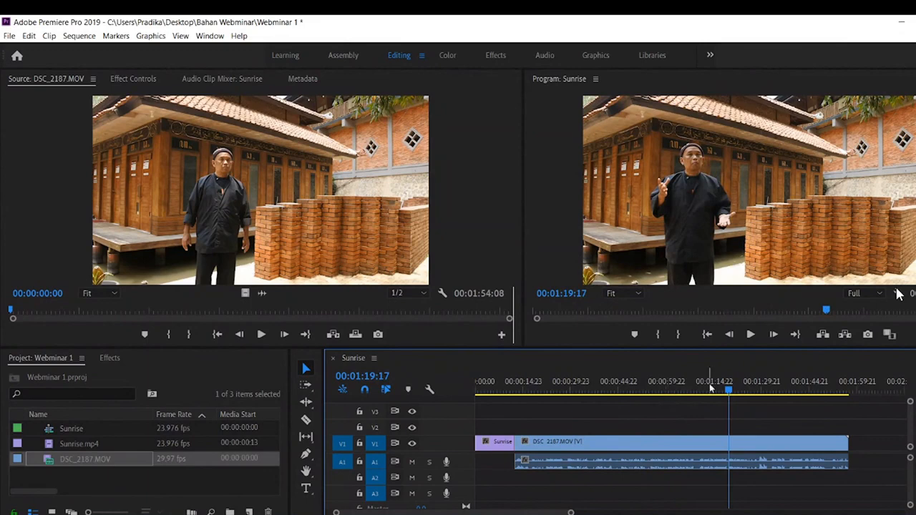
drag(730, 390, 721, 396)
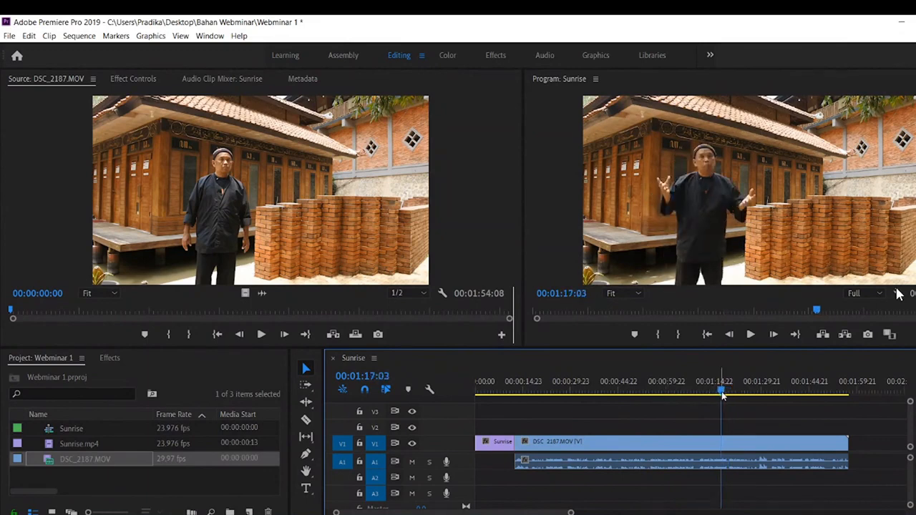
click(9, 35)
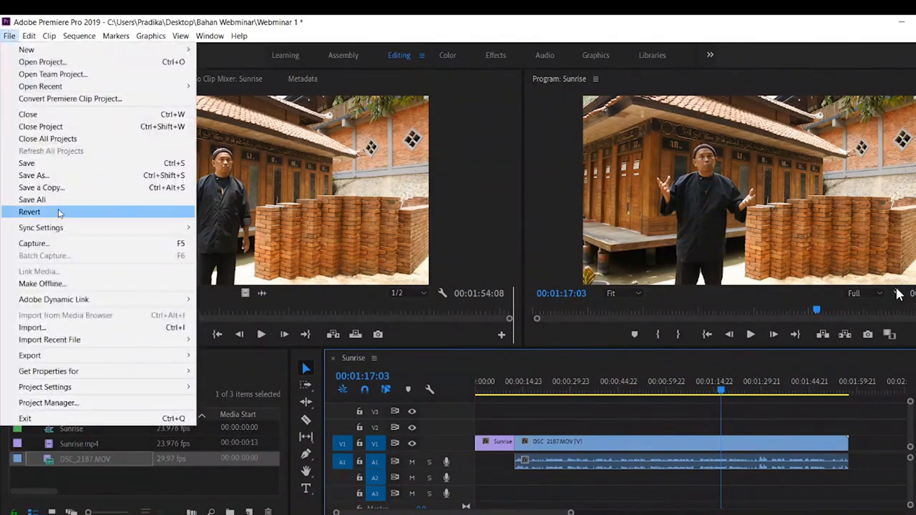
mouse_move(68, 358)
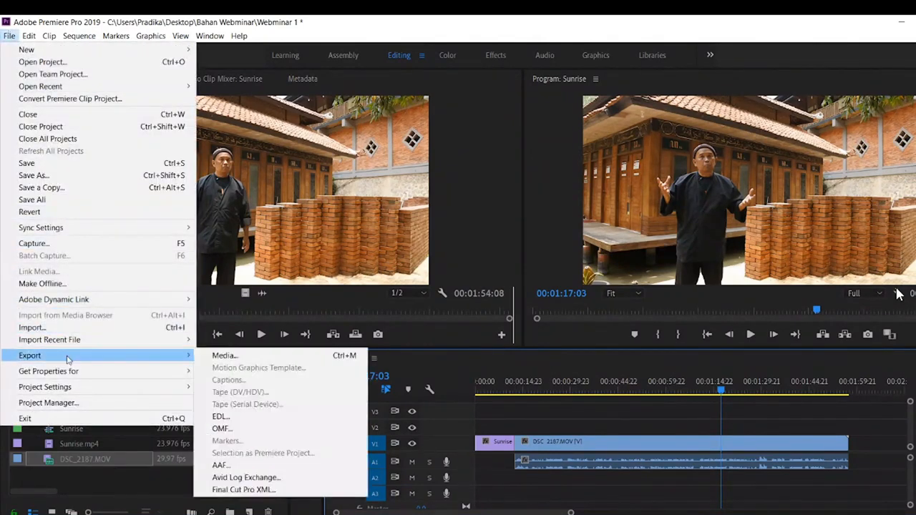
click(225, 356)
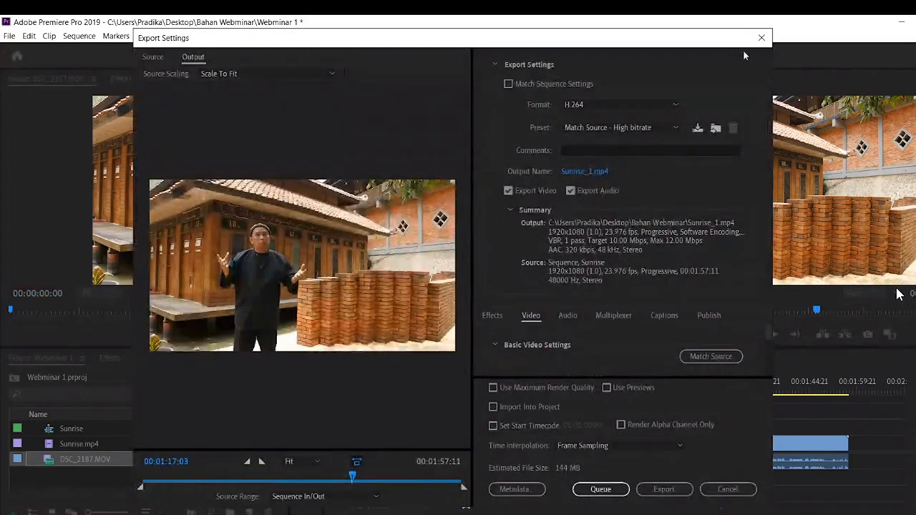
click(761, 39)
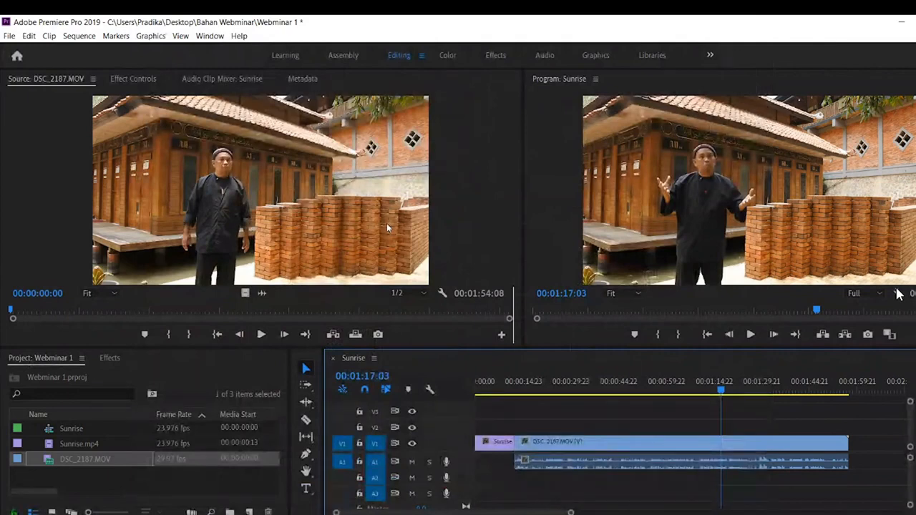
- Open the media export settings for the Sunrise sequence and choose H.264 format with the YouTube 720p HD preset
key(ctrl+m)
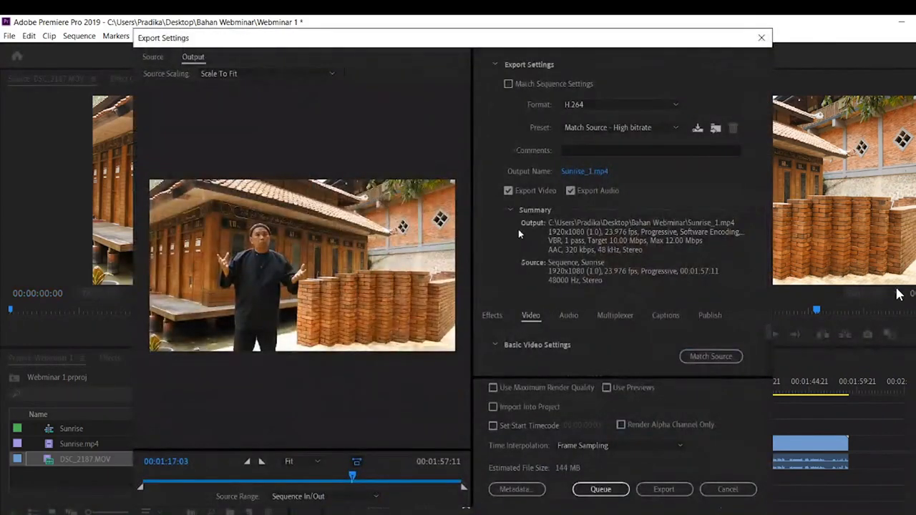
click(594, 105)
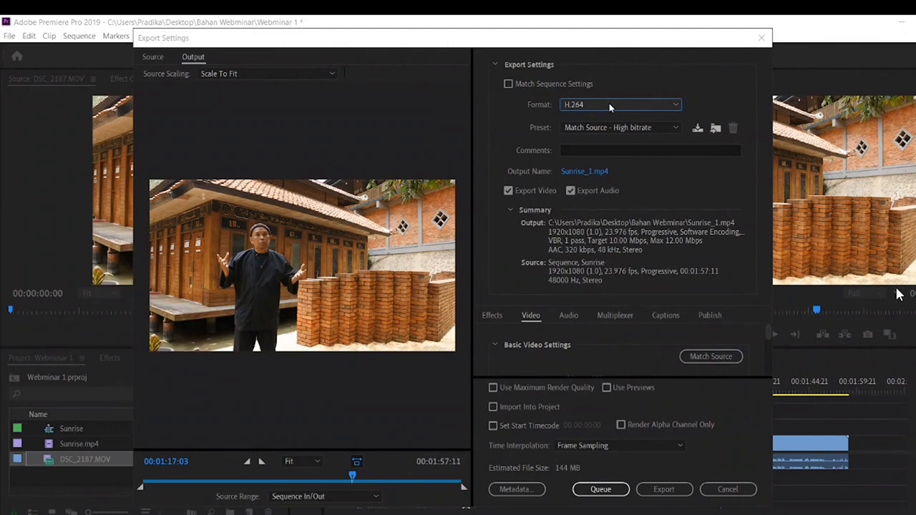
click(610, 106)
click(610, 106)
click(611, 106)
click(610, 106)
click(606, 127)
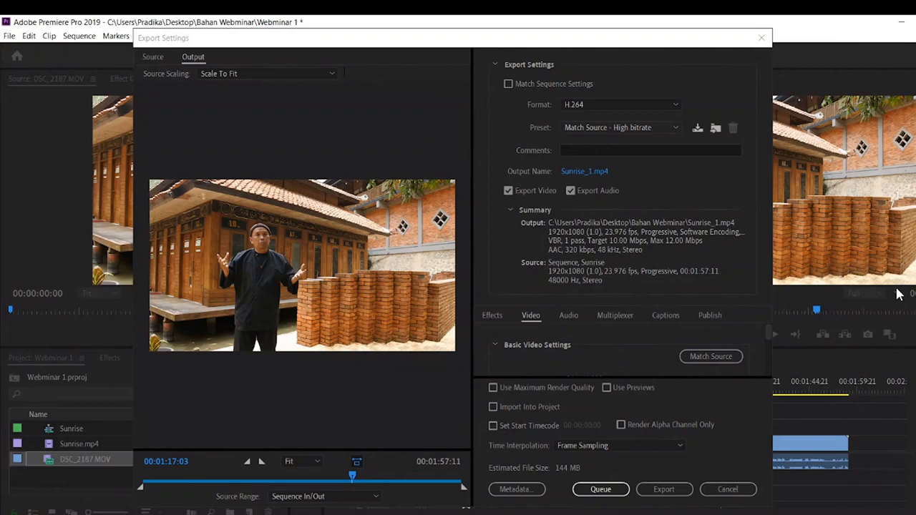
click(622, 508)
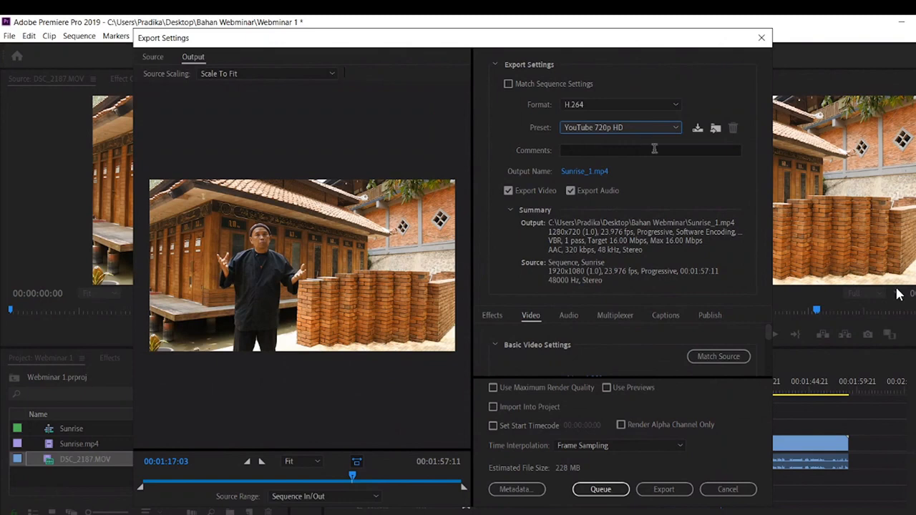
- Set the export's output file name to "webminar 12" and save it in the Bahan Webminar folder on the Desktop
click(583, 172)
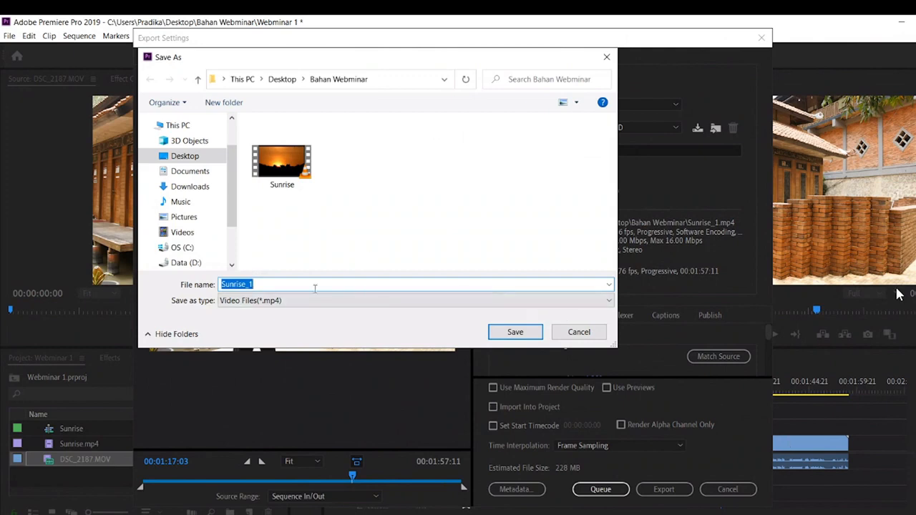
text(webminar 1)
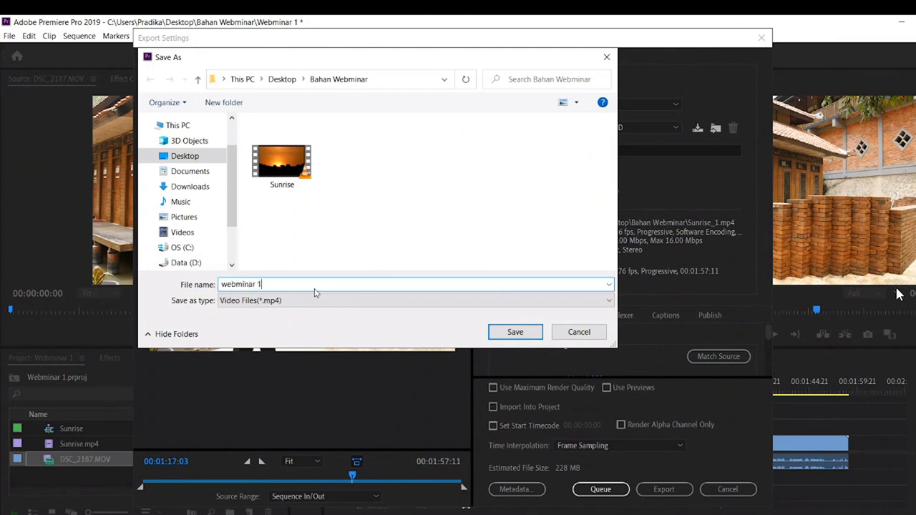
text(2)
click(207, 159)
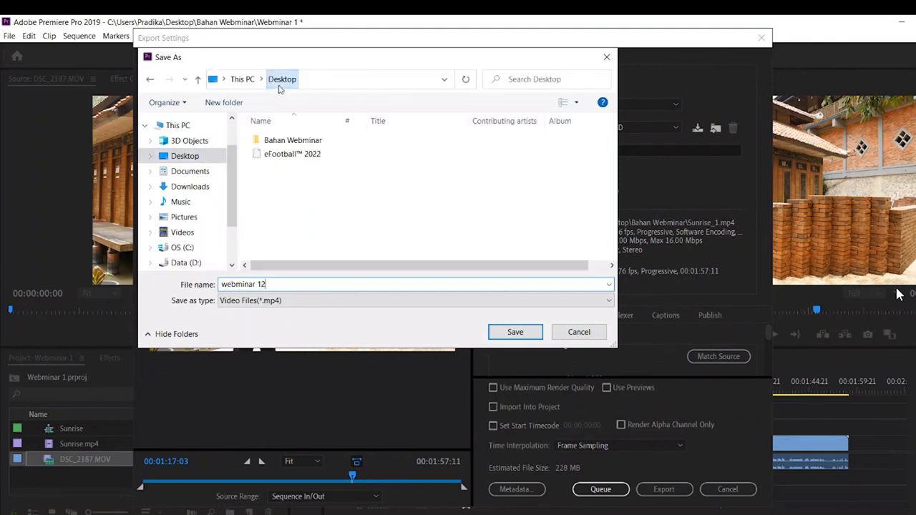
double_click(322, 146)
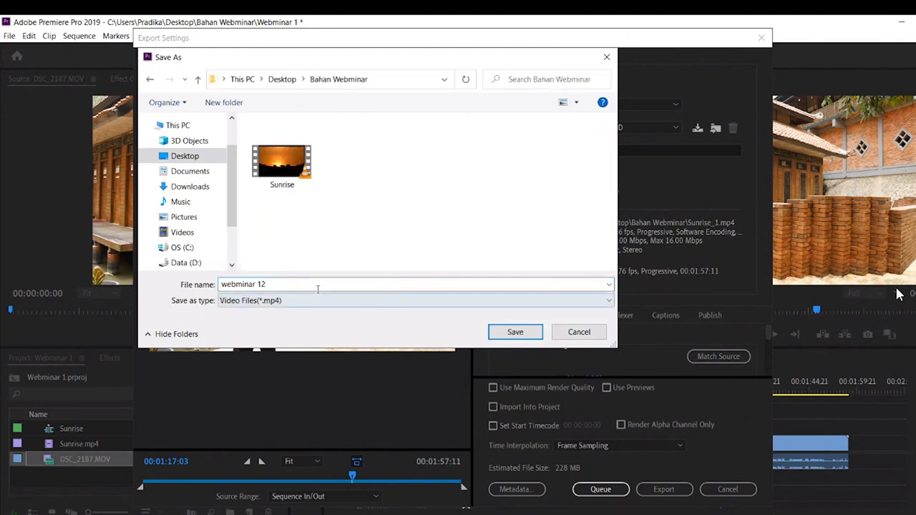
click(526, 337)
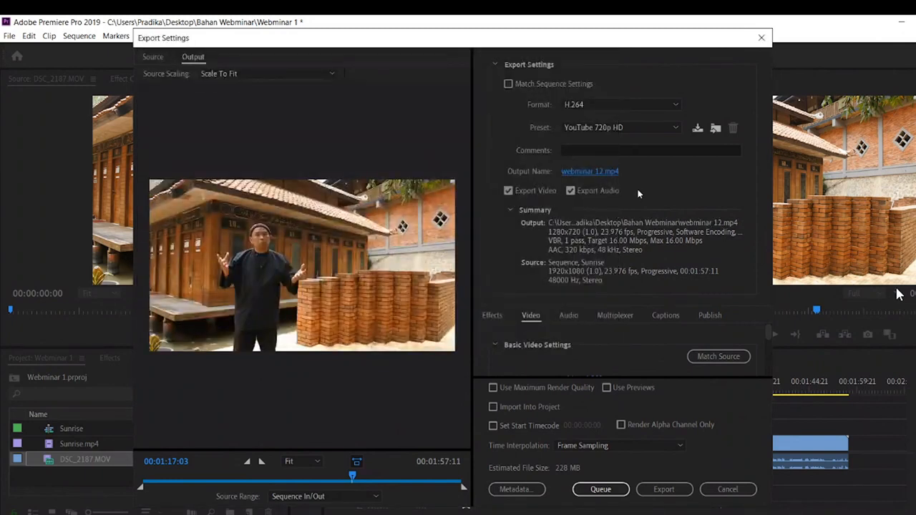
- Switch Export Audio off and on again, and export the video immediately with the current settings
click(572, 196)
click(572, 195)
click(662, 496)
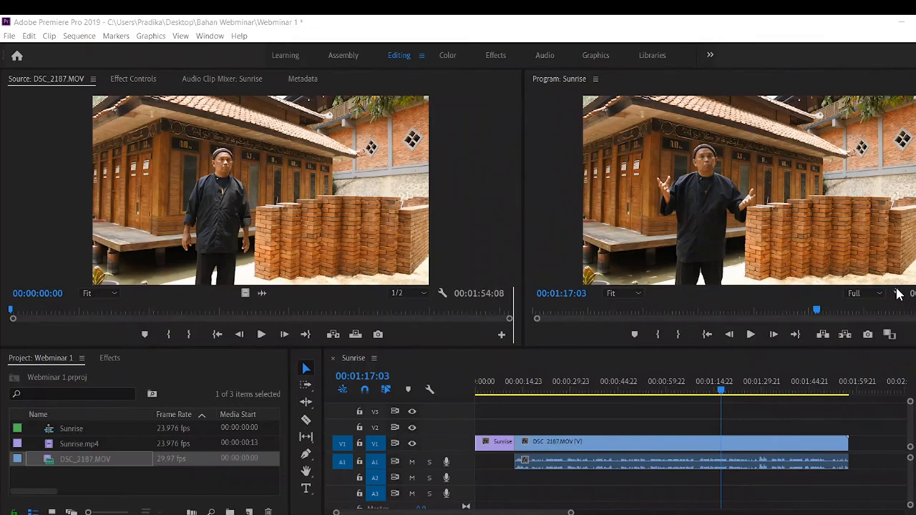
click(814, 42)
- Try to add text directly on the Sunrise program frame with the Type tool around 00:01:18:13
click(307, 490)
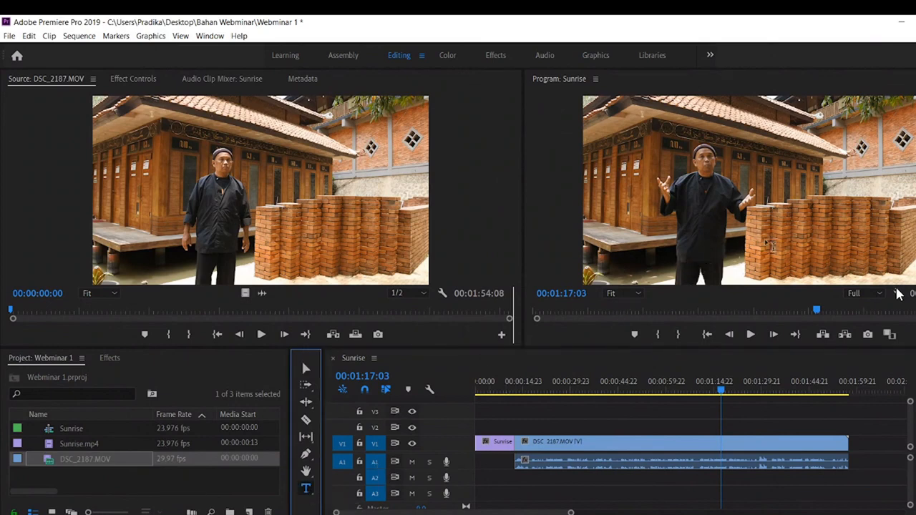
click(807, 256)
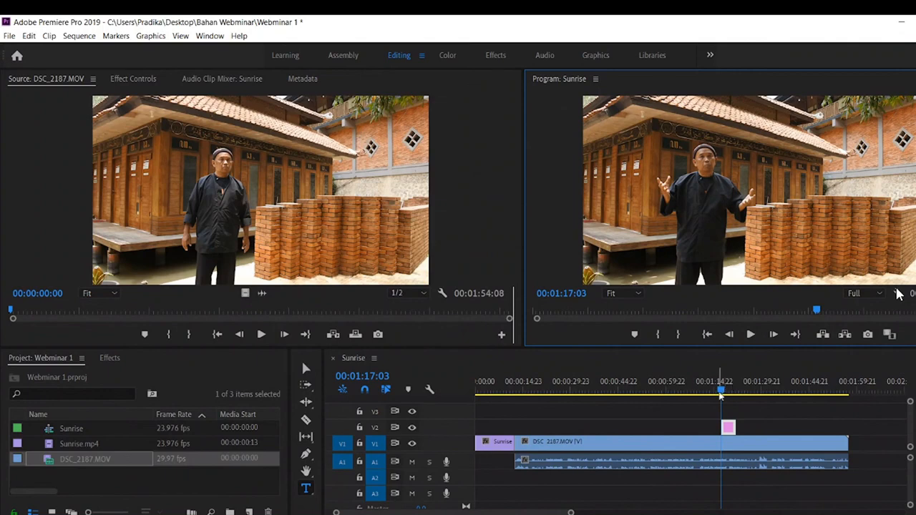
drag(723, 393, 728, 403)
click(831, 258)
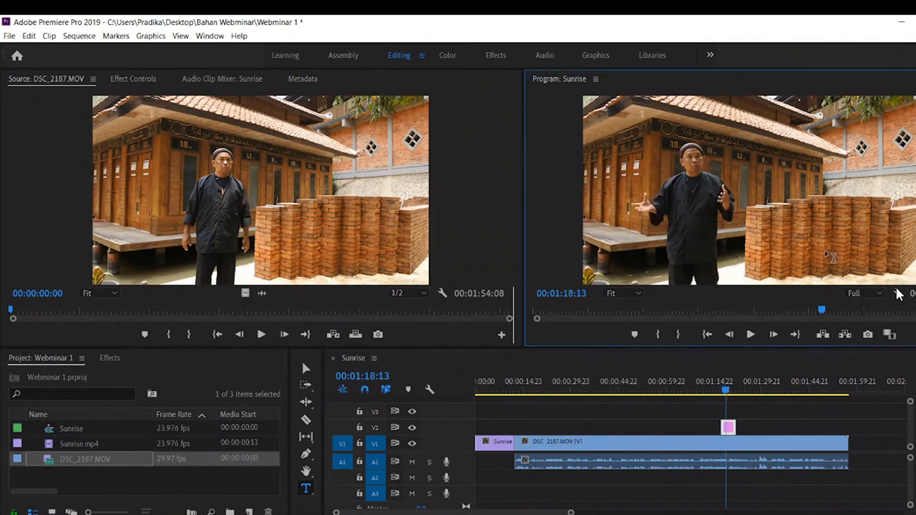
click(728, 430)
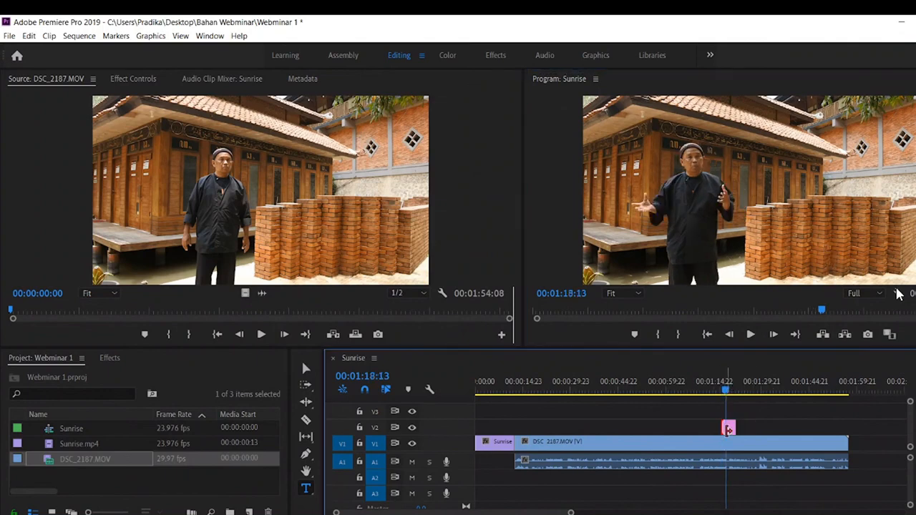
click(728, 429)
key(Delete)
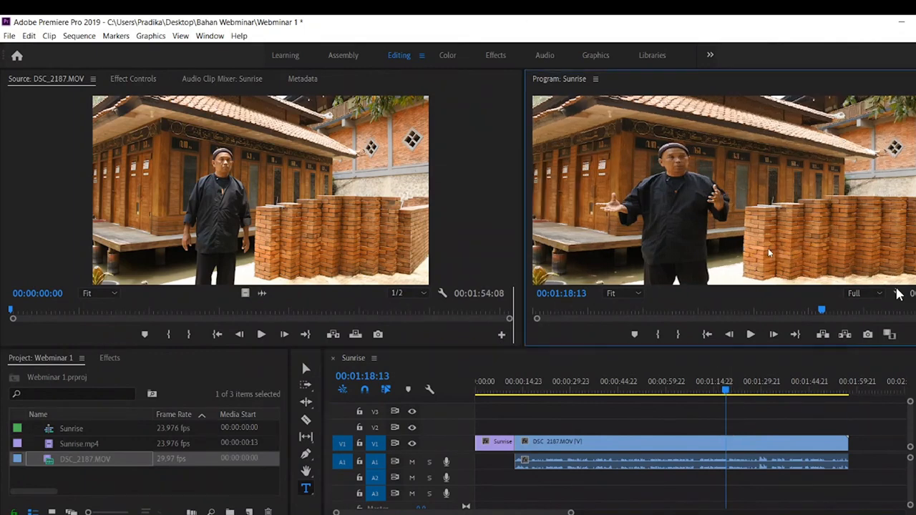
click(768, 249)
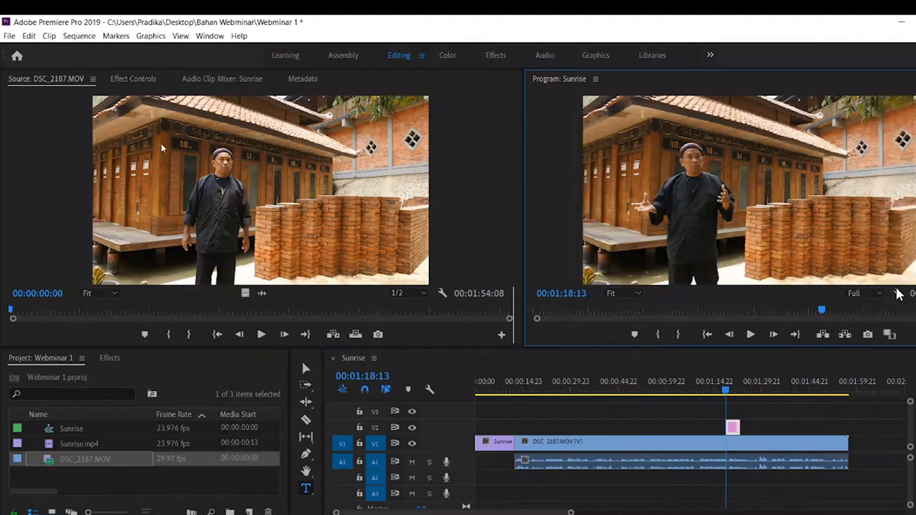
- Create a new Legacy Title named "nama", keeping the 1920 × 1080, 23.976 fps video settings
click(10, 38)
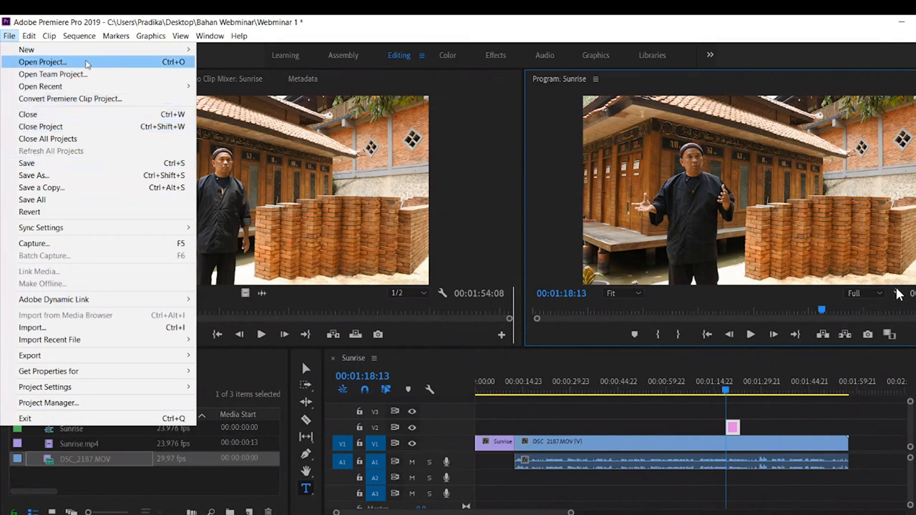
mouse_move(91, 55)
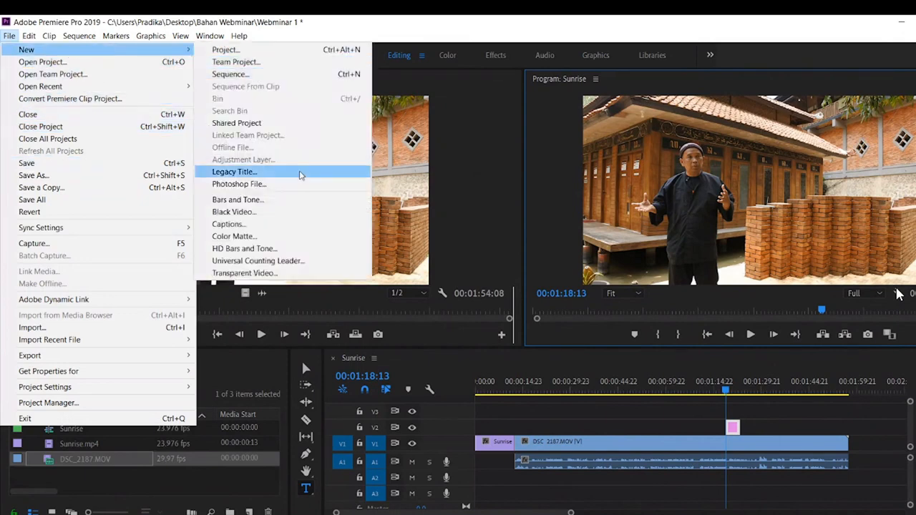
click(301, 175)
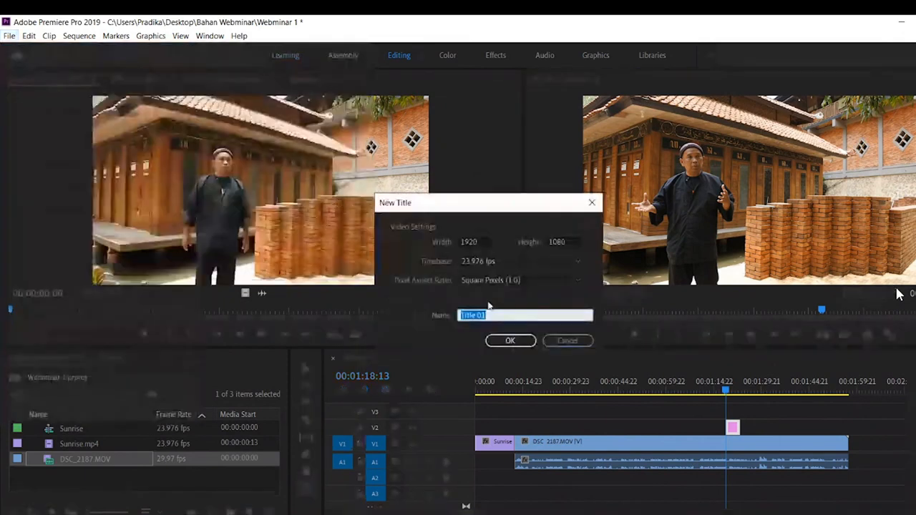
text(nama)
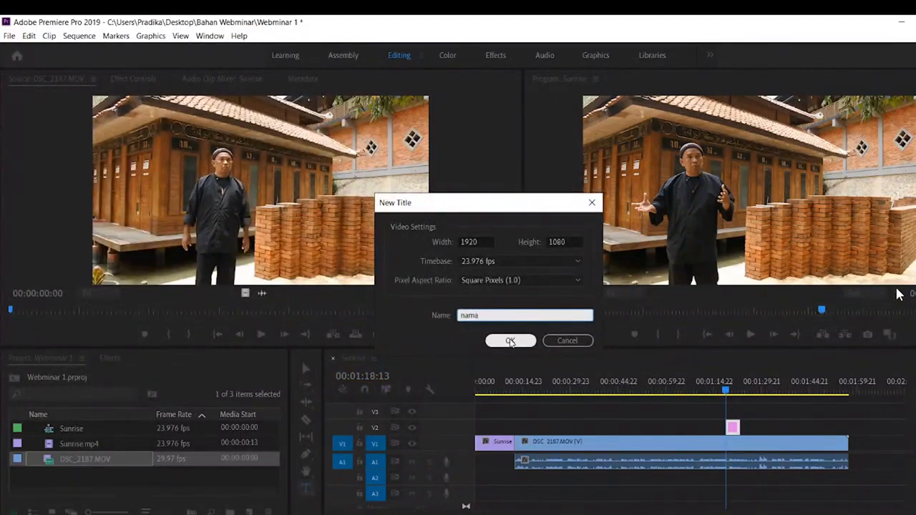
click(522, 342)
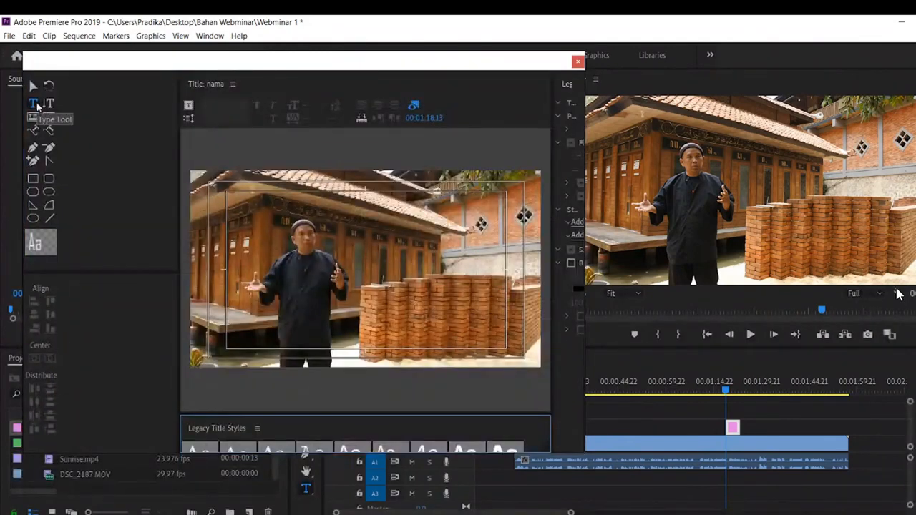
- Write the speaker's name over the brick stack in the title, move it towards the frame's lower-right corner, and close the title editor
click(37, 106)
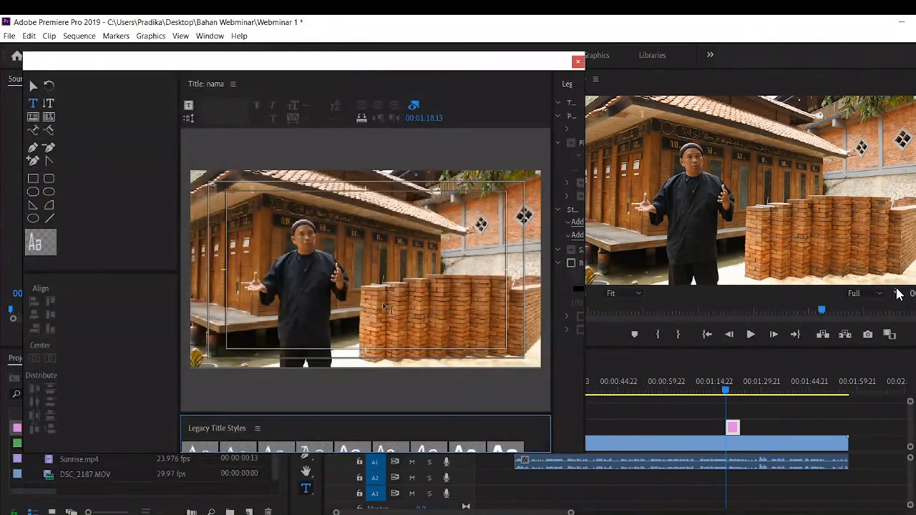
click(422, 317)
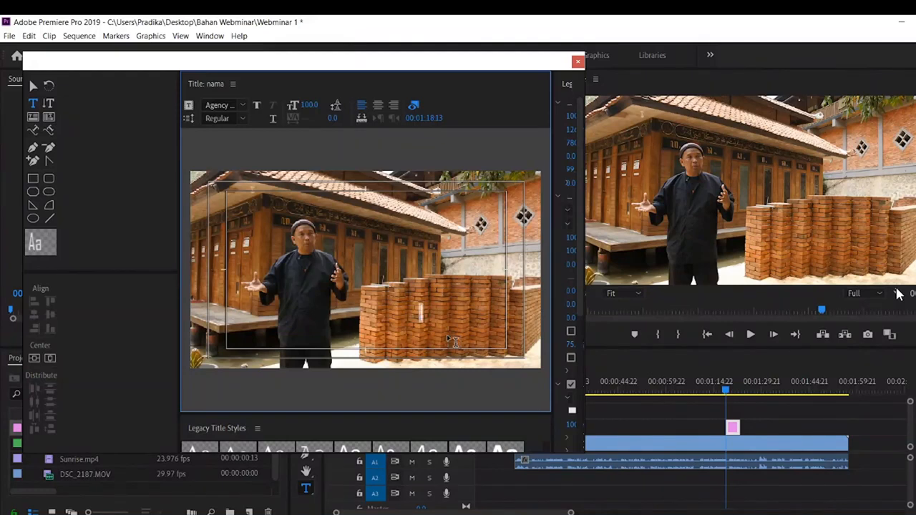
text(B)
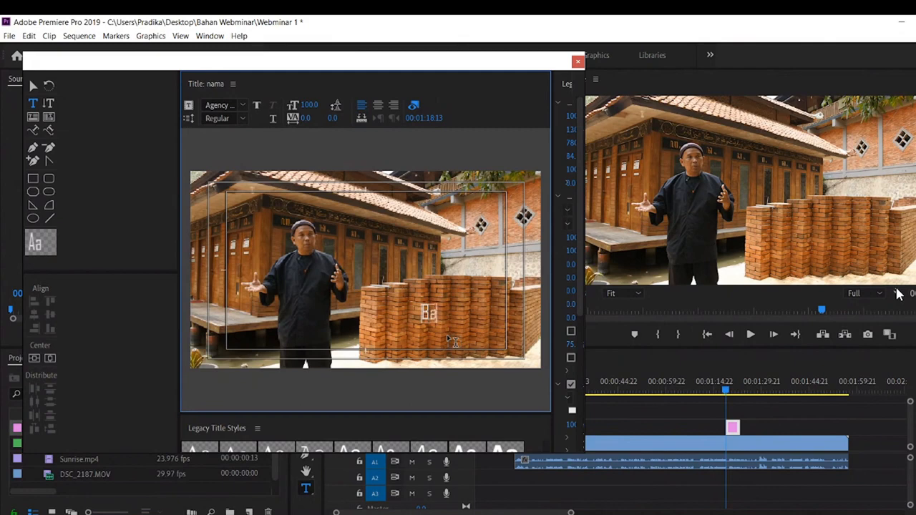
text(ambang)
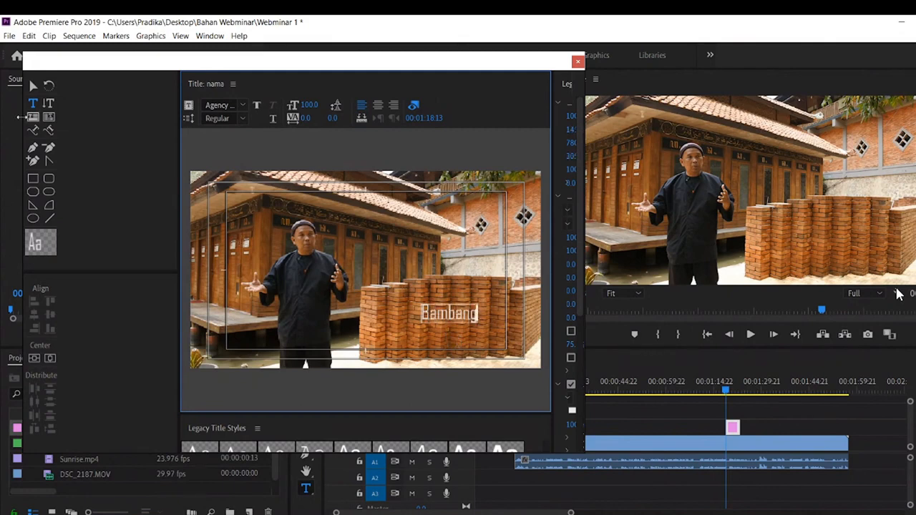
click(32, 86)
click(469, 314)
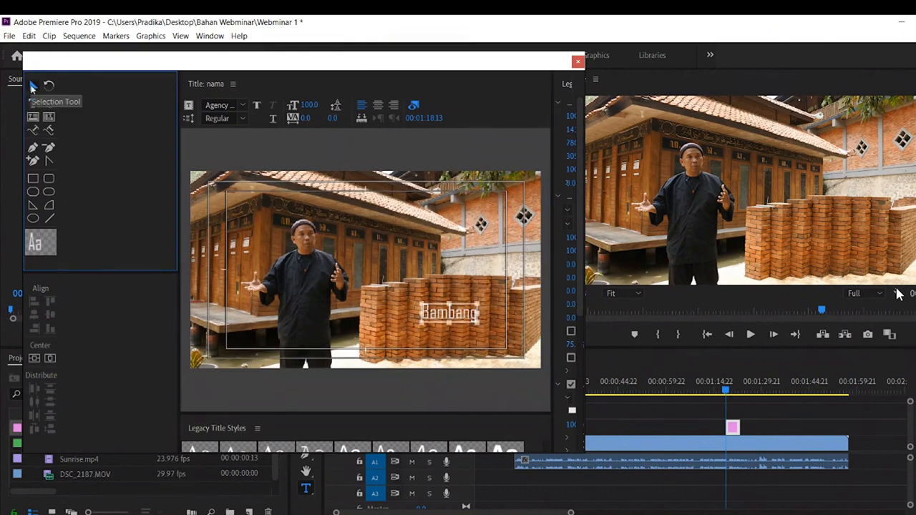
drag(461, 317, 485, 335)
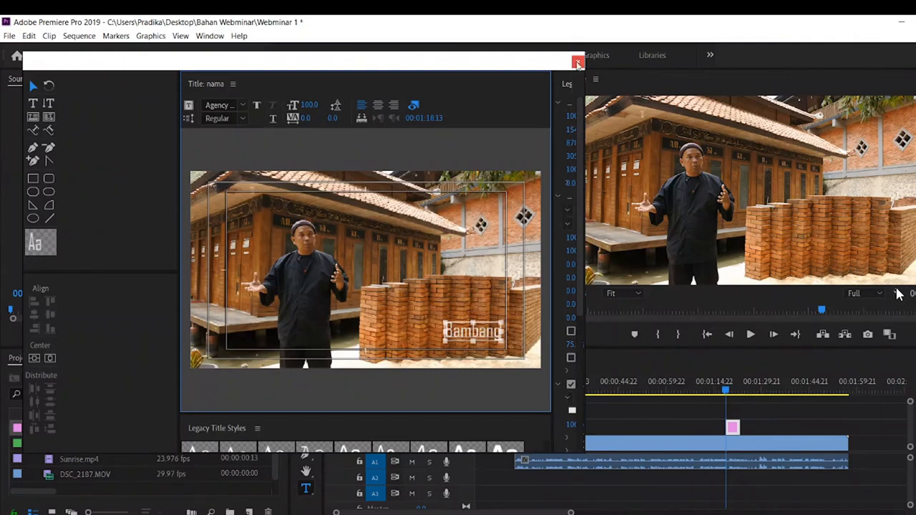
click(578, 63)
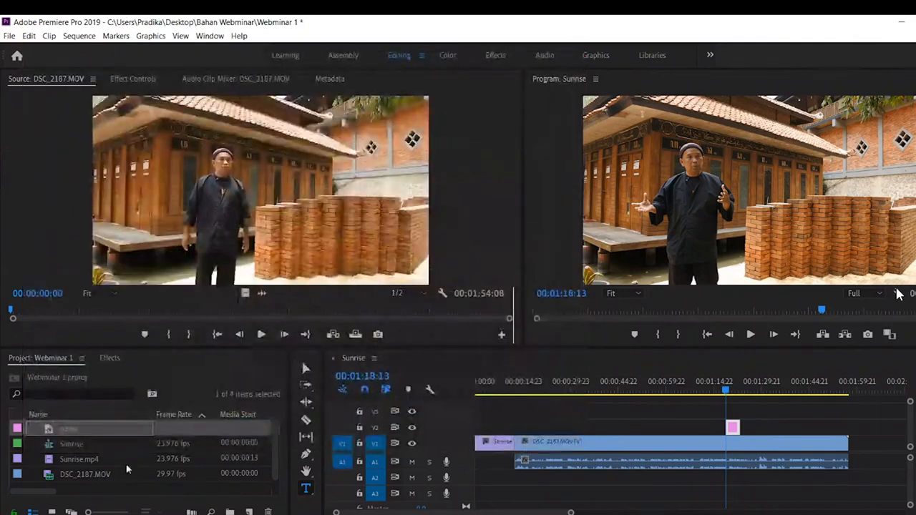
- Replace the empty graphic clip on track V2 with the "nama" title, starting at 00:01:18:13
click(83, 448)
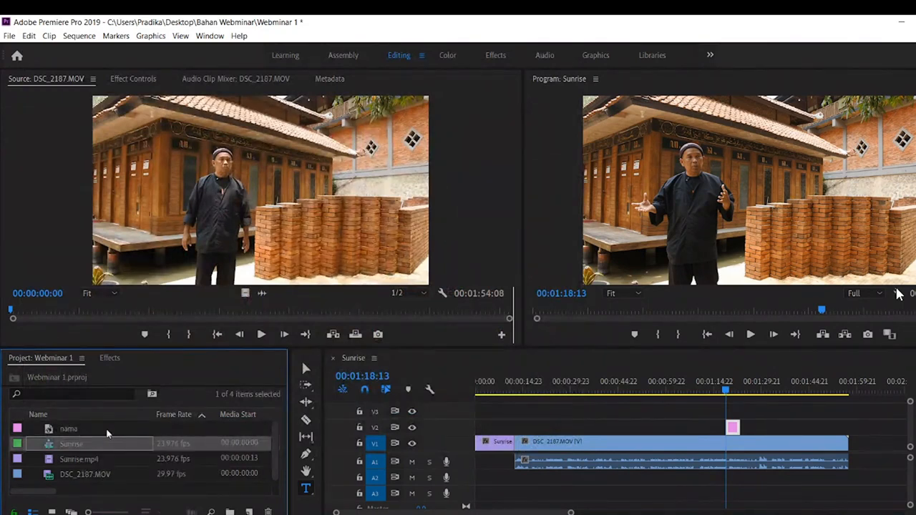
click(75, 428)
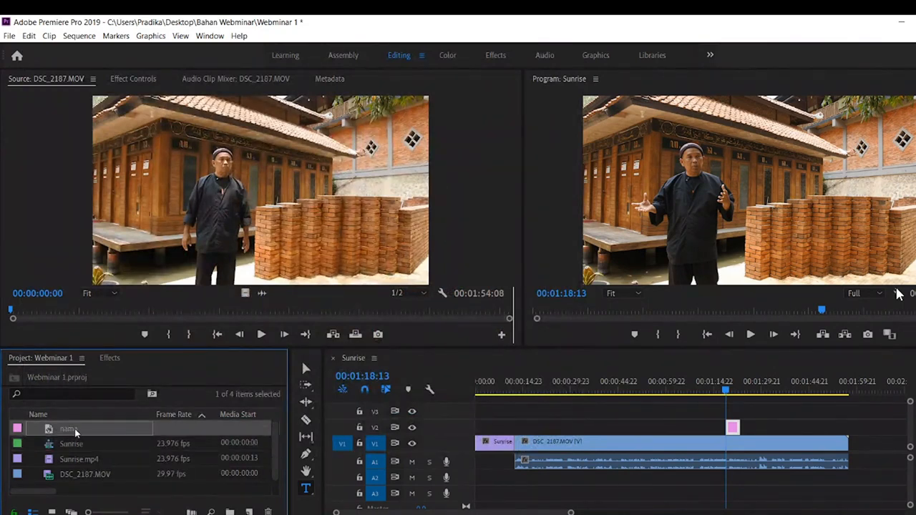
click(734, 429)
key(Delete)
drag(80, 429, 731, 431)
- Play the sequence from just before the "nama" title to review it, stopping at 00:01:20:12
click(723, 389)
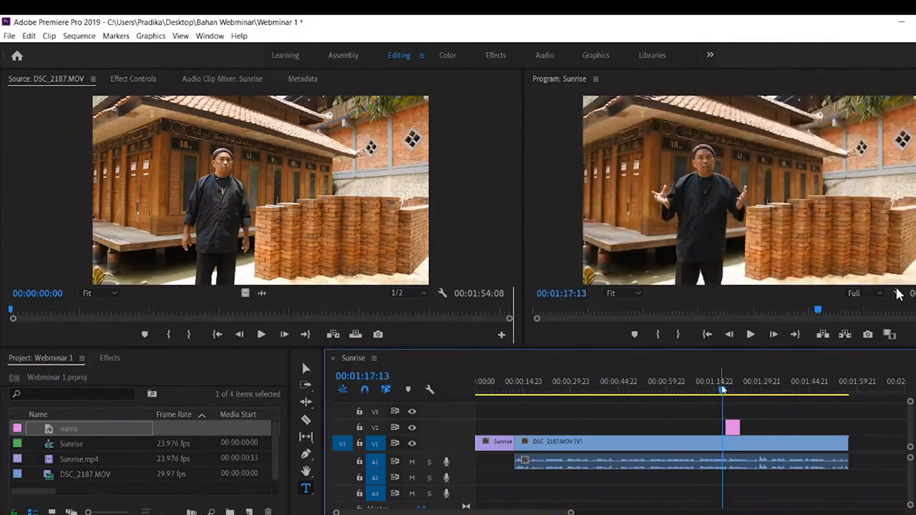
click(710, 389)
click(721, 390)
key(space)
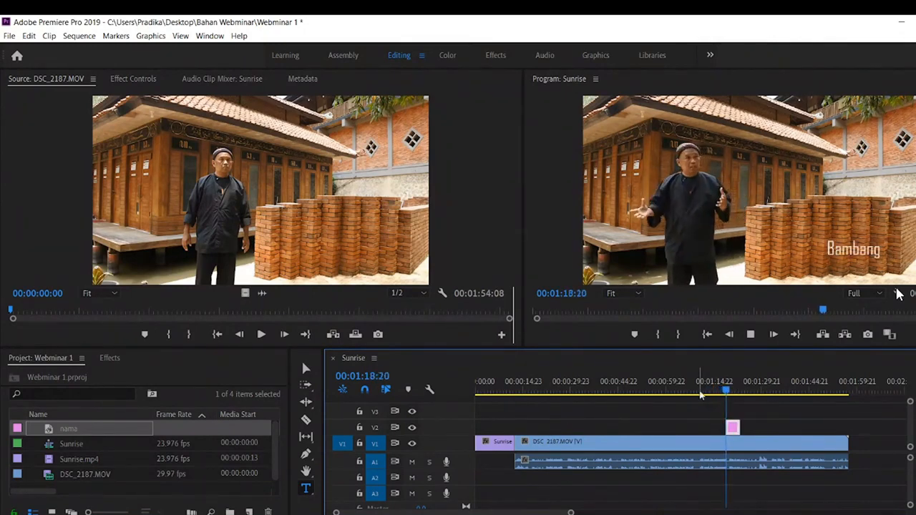
click(899, 294)
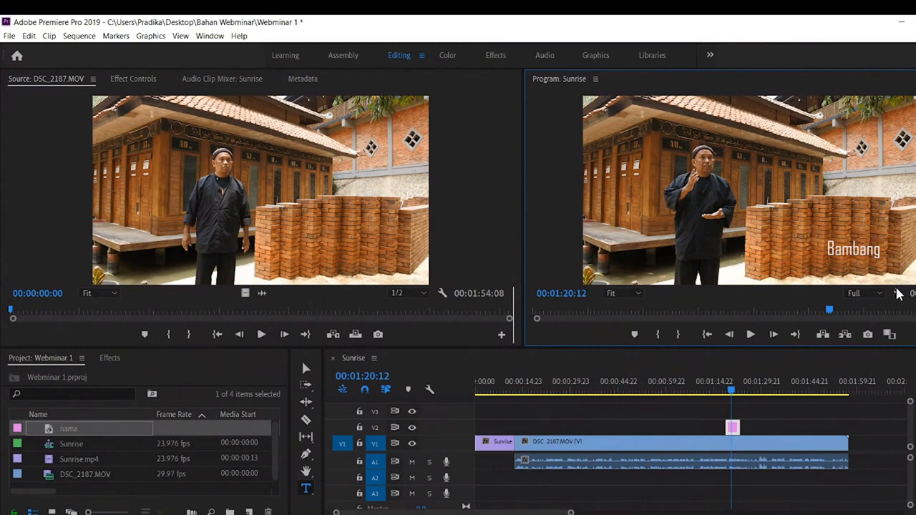
key(alt+Tab)
key(alt+Tab)
key(alt+Tab)
key(alt+Tab)
key(alt+Tab)
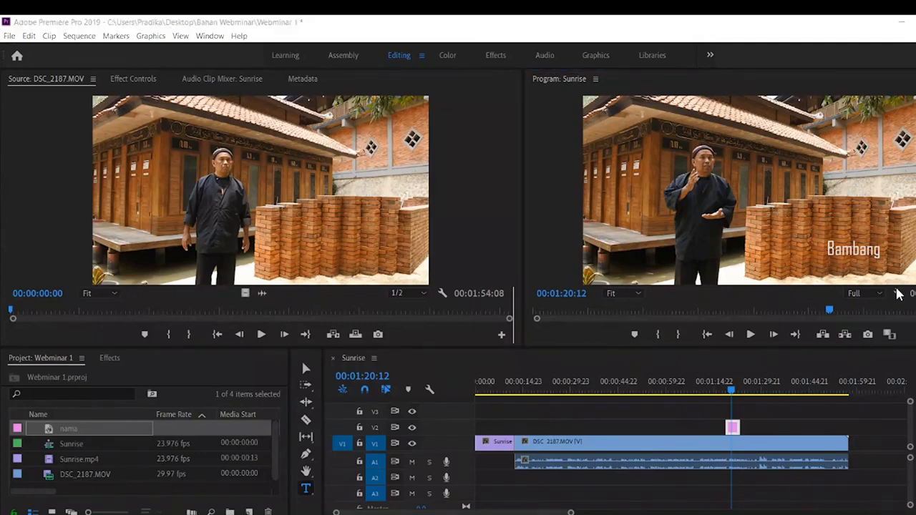
key(alt+Tab)
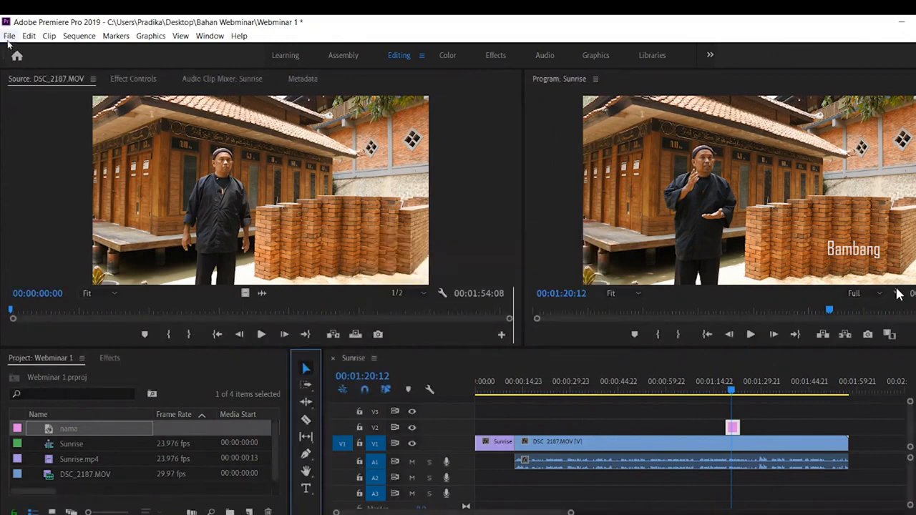
click(9, 36)
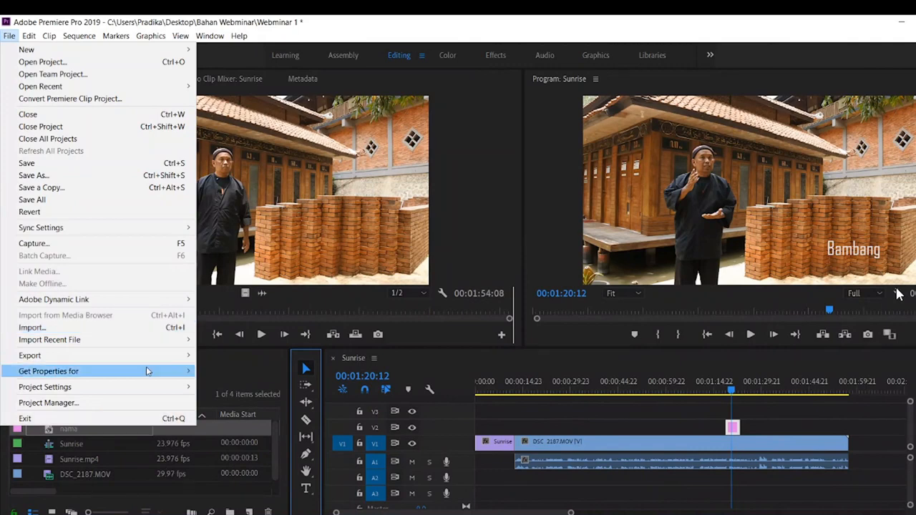
click(112, 331)
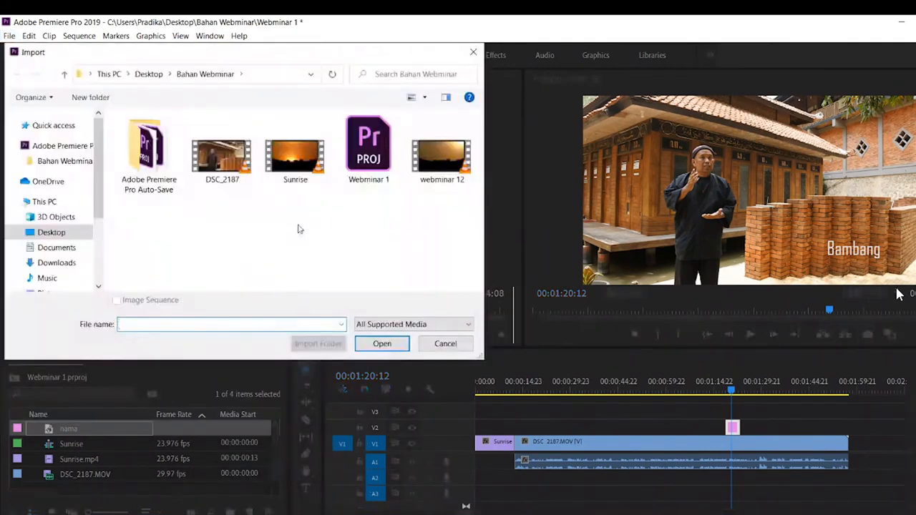
click(445, 344)
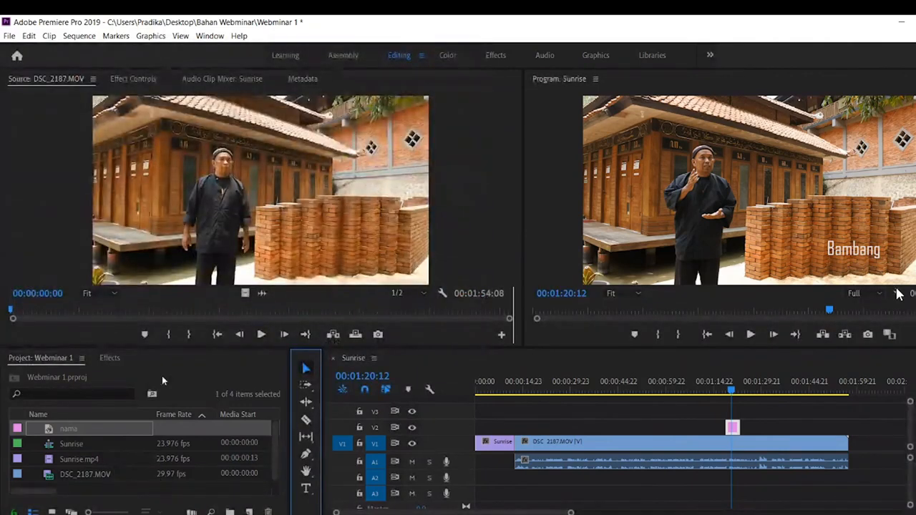
click(37, 240)
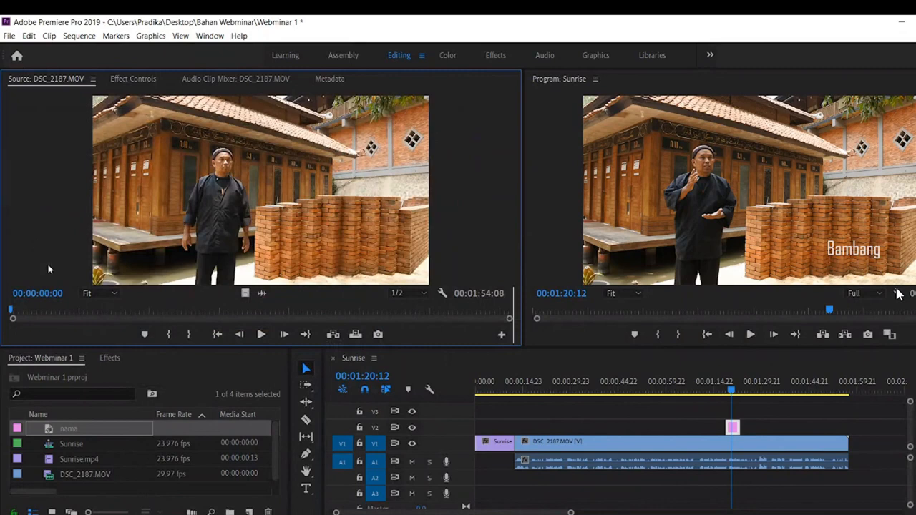
double_click(120, 459)
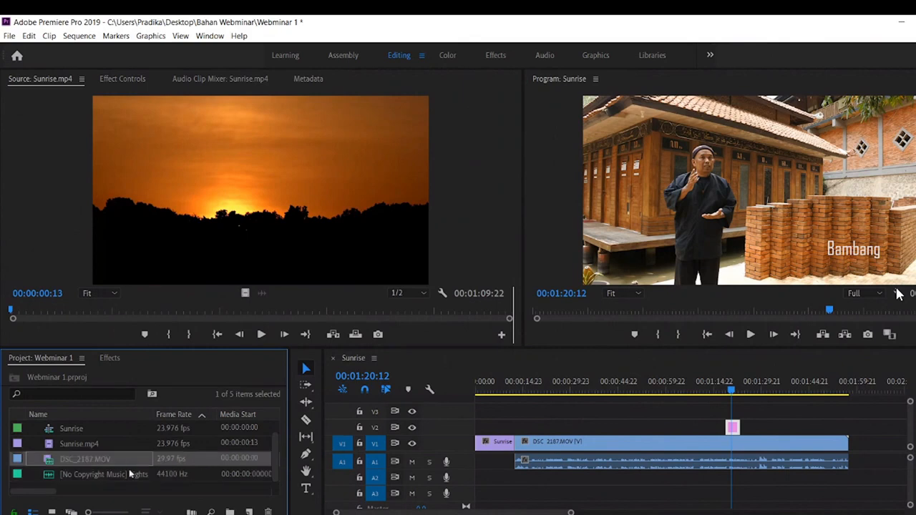
- Open the [No Copyright Music] Lights audio file in the source monitor and preview its beginning and the part around 00;01;25
double_click(169, 478)
click(261, 334)
click(262, 334)
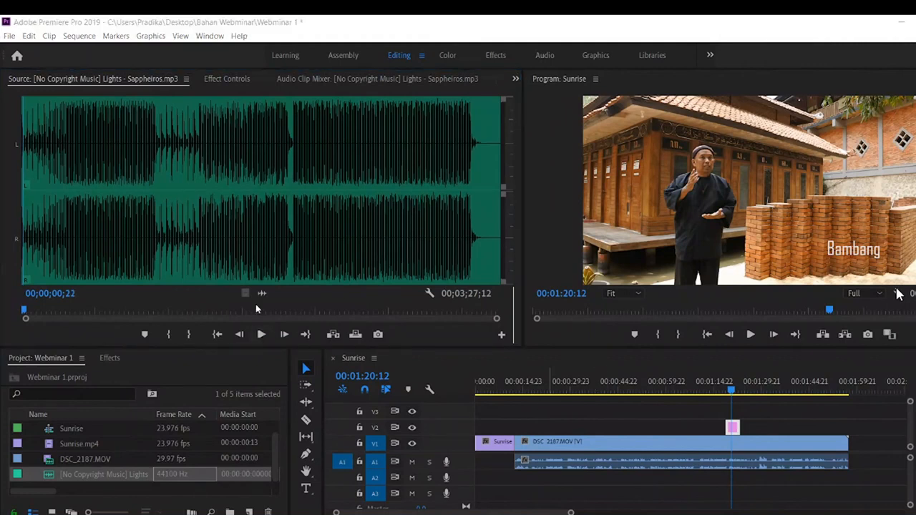
click(211, 309)
click(261, 334)
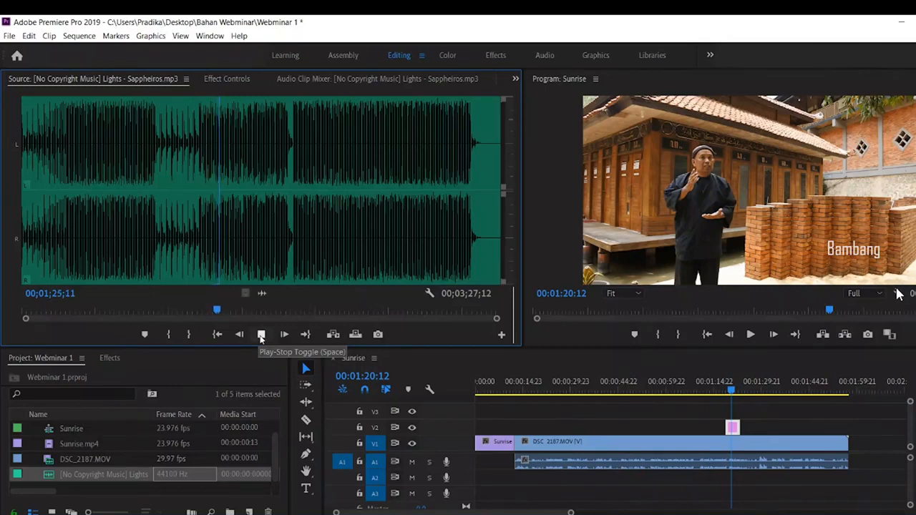
click(261, 334)
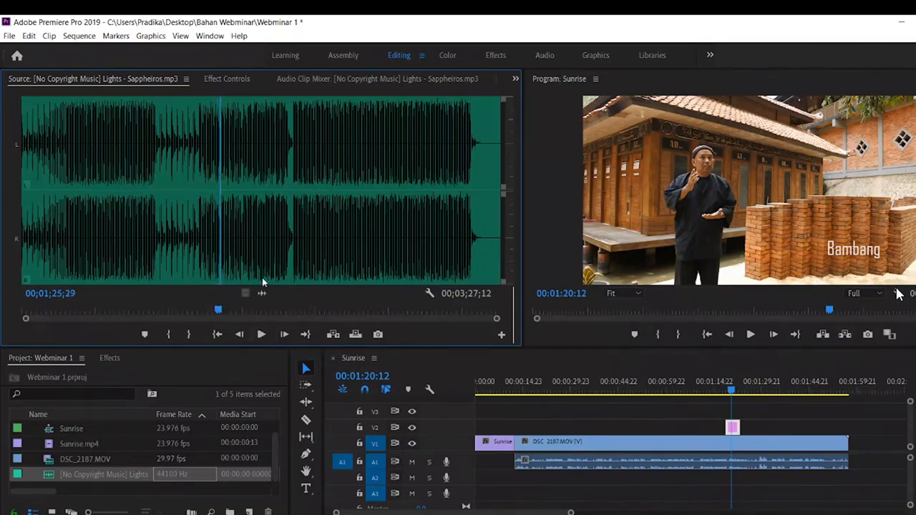
- Place the music's audio on track A2 from the start of the Sunrise sequence and play the opening up to 00:00:05:03
drag(262, 293, 484, 478)
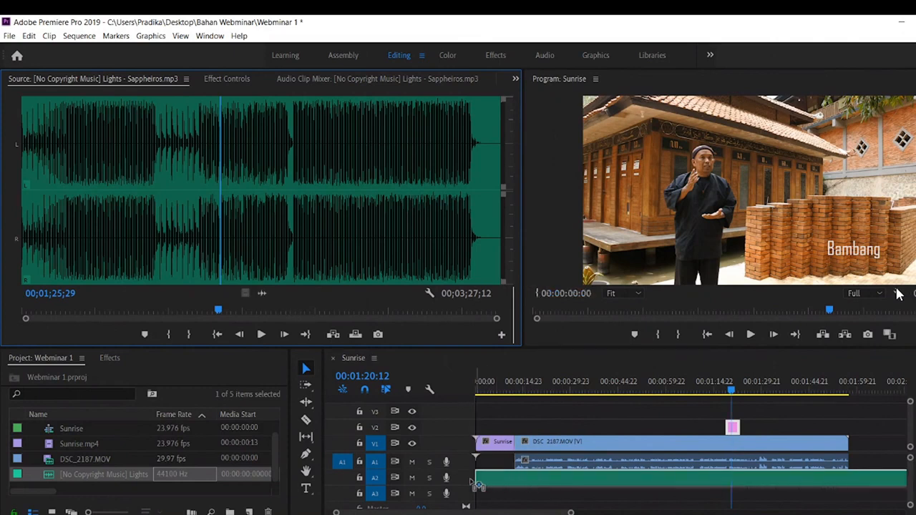
click(482, 387)
drag(482, 386, 473, 388)
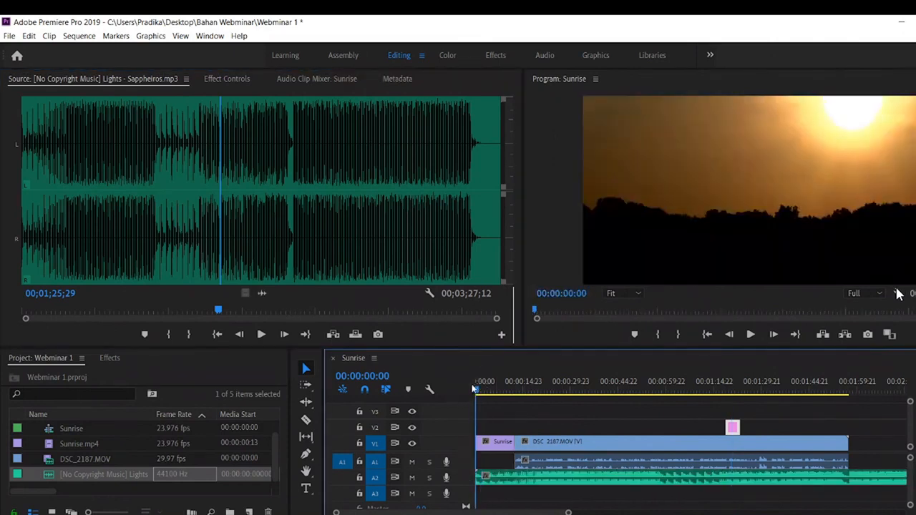
click(752, 335)
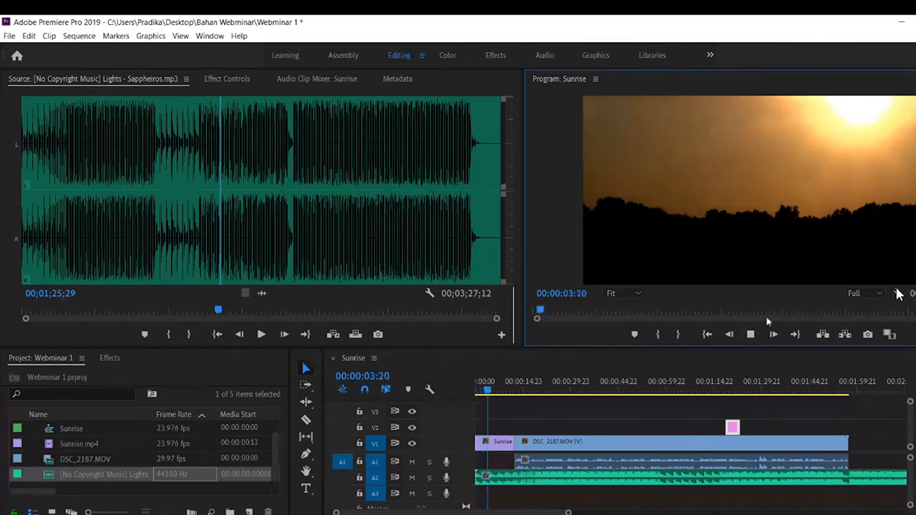
click(751, 335)
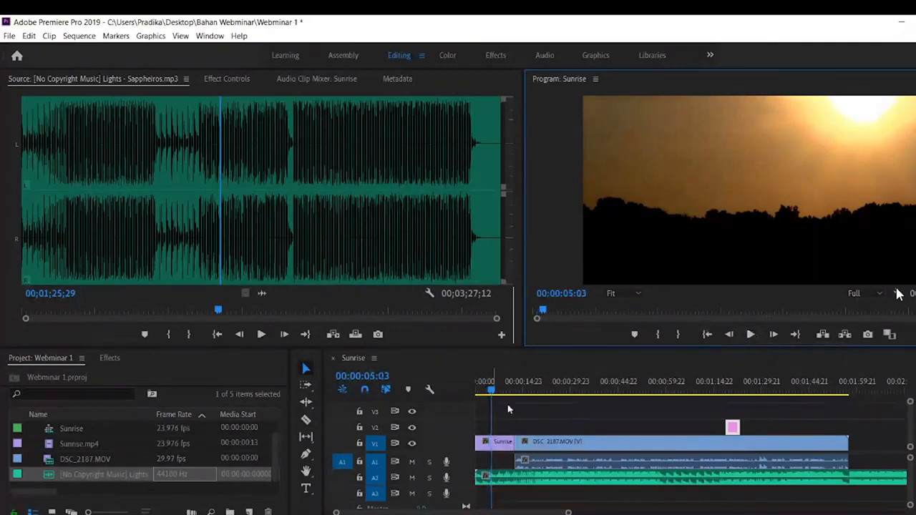